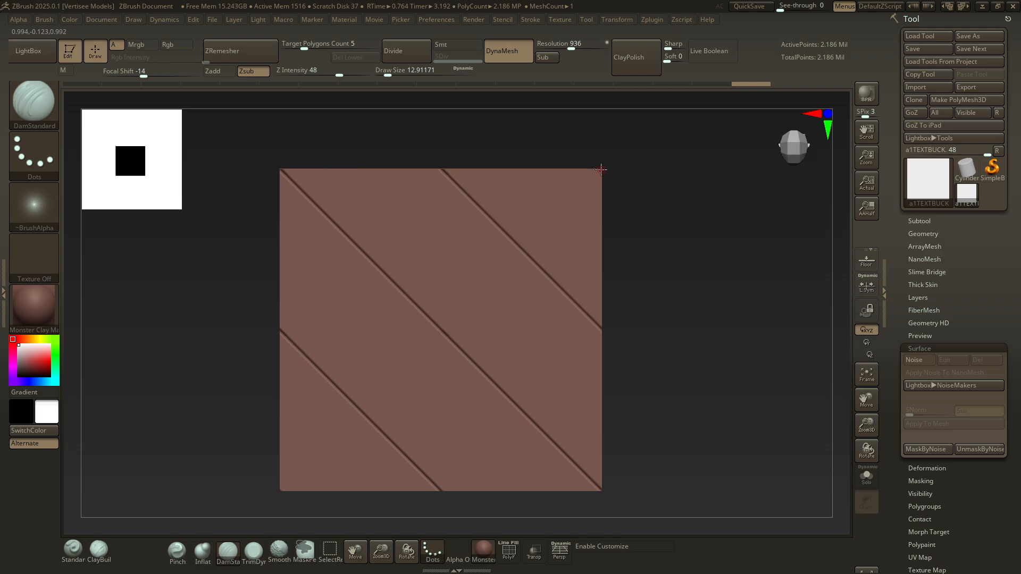
- Finish the diagonal groove grid with DamStandard and carve a small square outline around the central groove crossing
left_click_drag(602, 169, 272, 505)
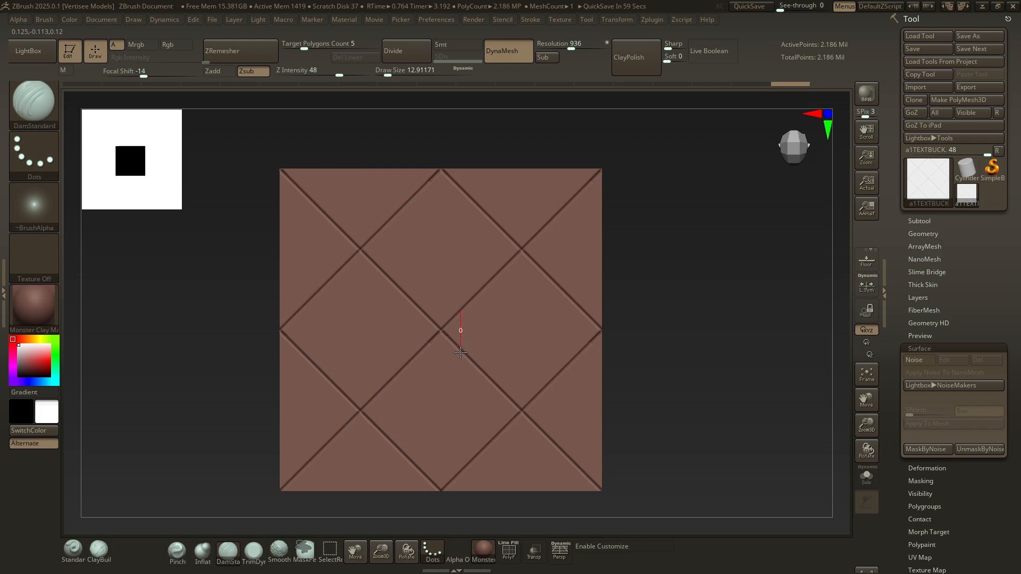
left_click_drag(461, 350, 461, 349)
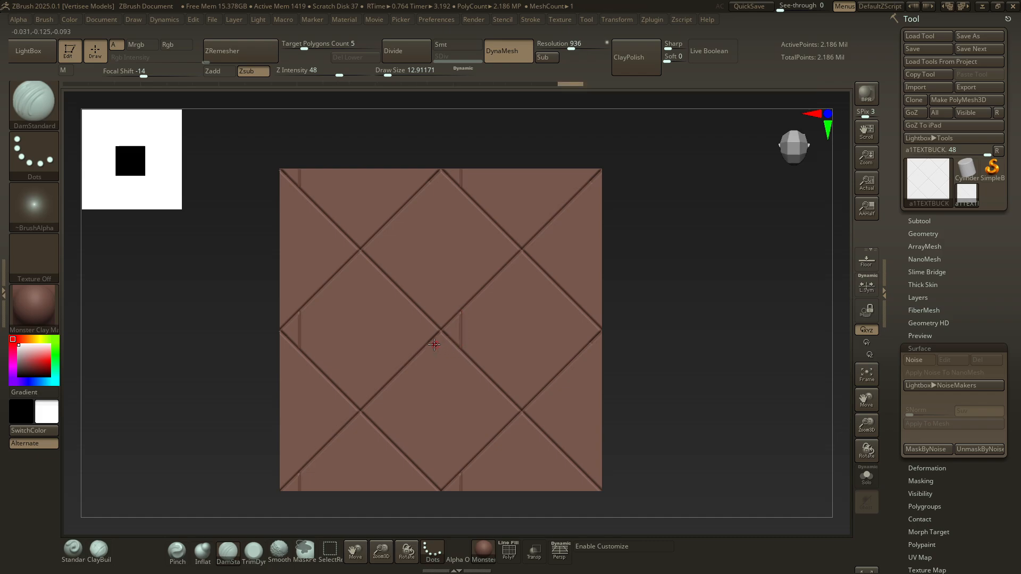
key("ctrl+shift+z")
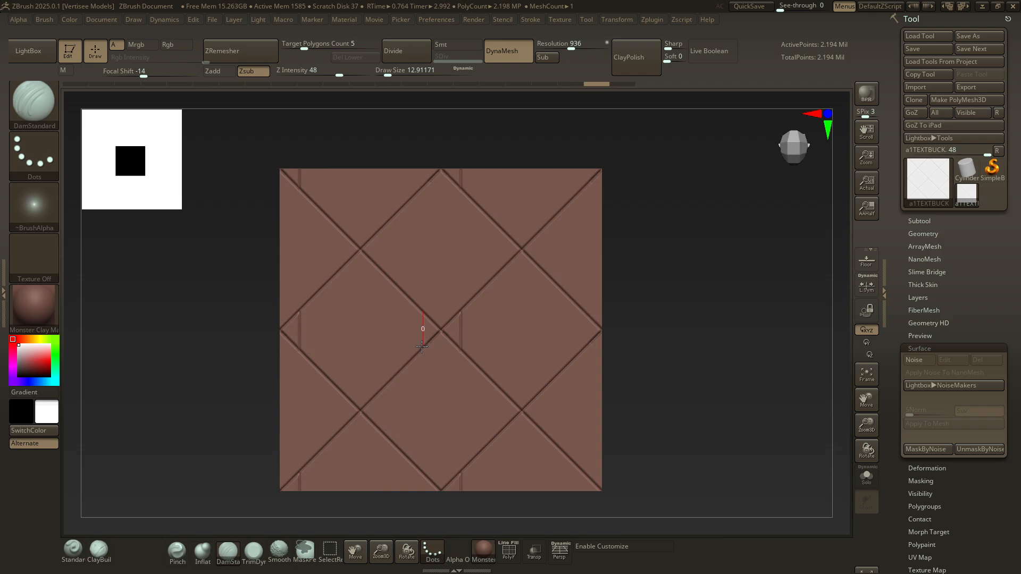
key("ctrl+shift+z")
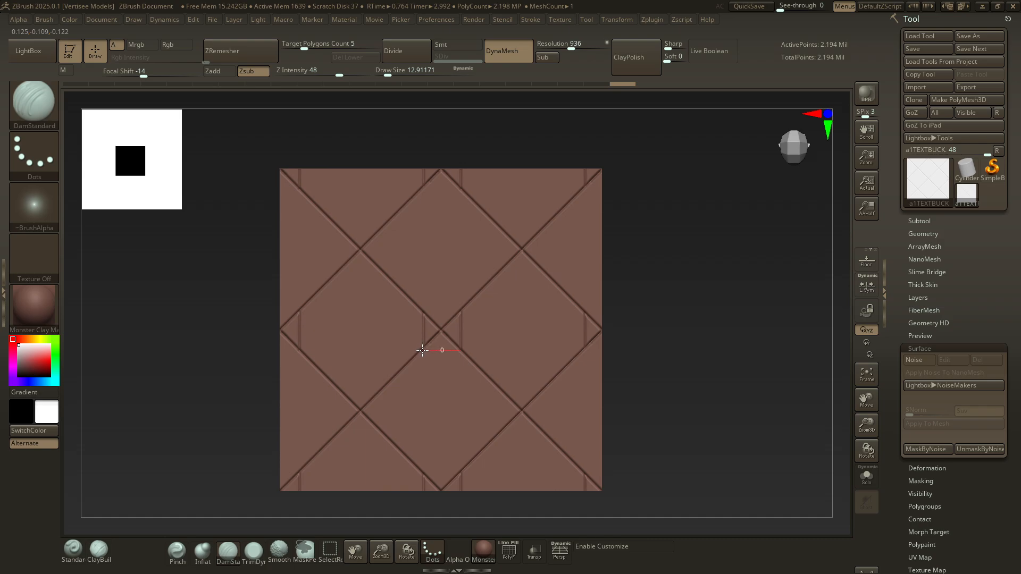
left_click_drag(422, 350, 423, 350)
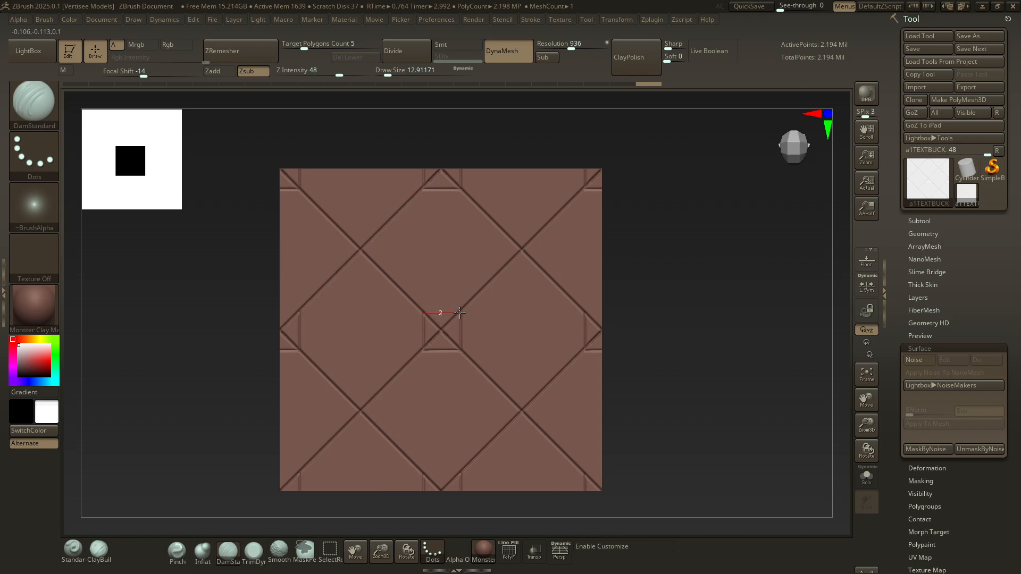
left_click_drag(459, 313, 459, 313)
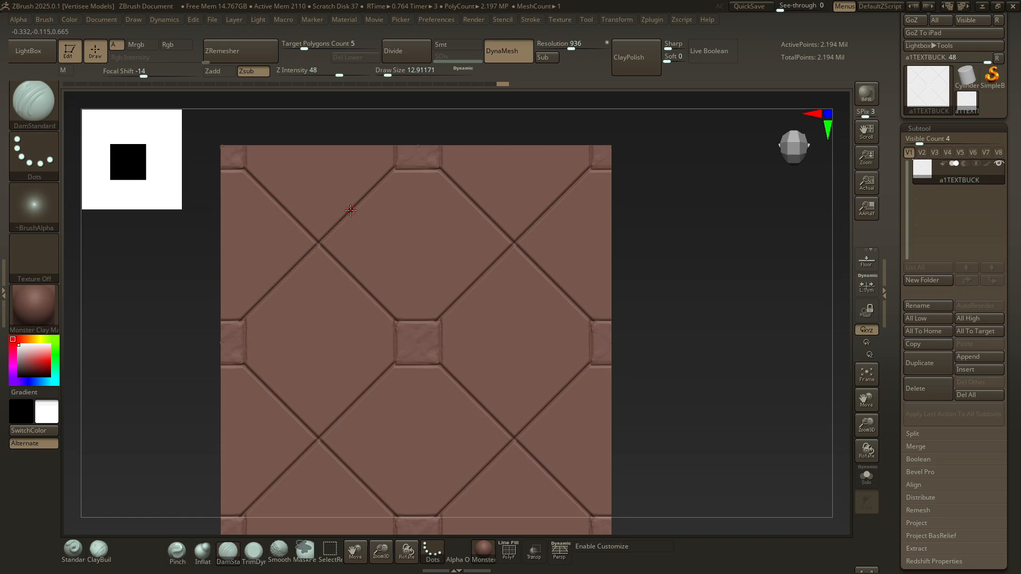
- Carve thin, branching cracks into the large tiles with the DamStandard brush, undoing the unwanted stroke
mouse_move(350, 212)
left_mouse_down()
mouse_move(387, 255)
mouse_move(376, 299)
left_mouse_up()
mouse_move(386, 248)
left_mouse_down()
mouse_move(365, 232)
mouse_move(333, 257)
left_mouse_up()
key("ctrl+z")
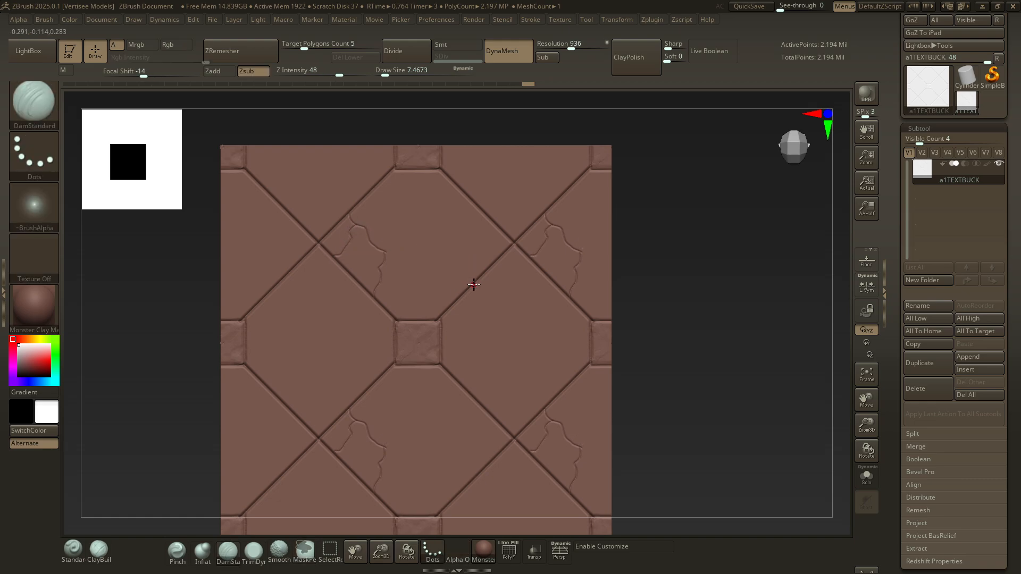
mouse_move(484, 244)
left_mouse_down()
mouse_move(497, 223)
mouse_move(467, 228)
left_mouse_up()
mouse_move(523, 348)
left_mouse_down()
mouse_move(496, 344)
mouse_move(494, 373)
left_mouse_up()
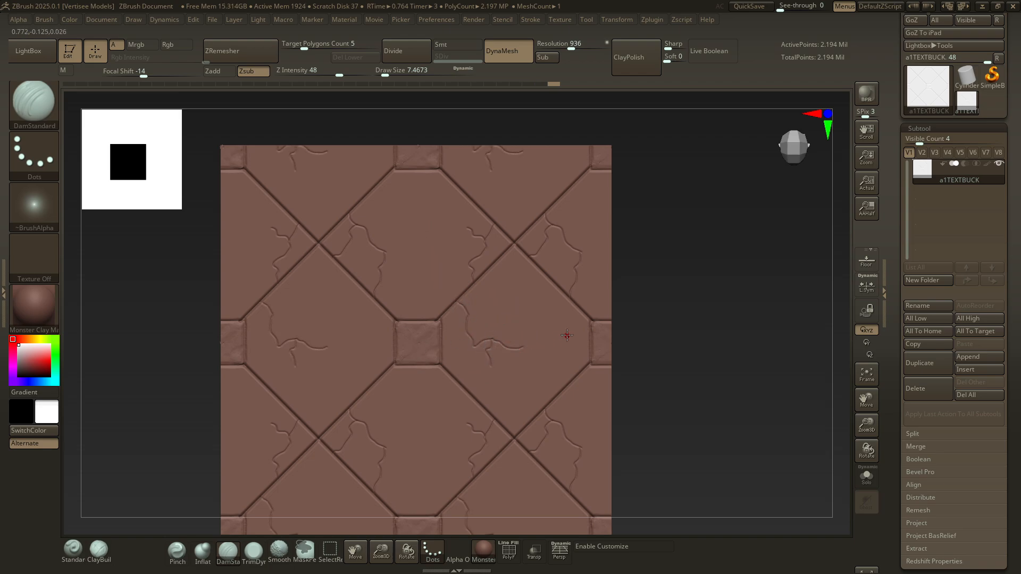
- Set the Standard brush stroke to DragRect and stamp Alpha 07 pitting onto the central diamond-shaped tile
left_click(433, 553)
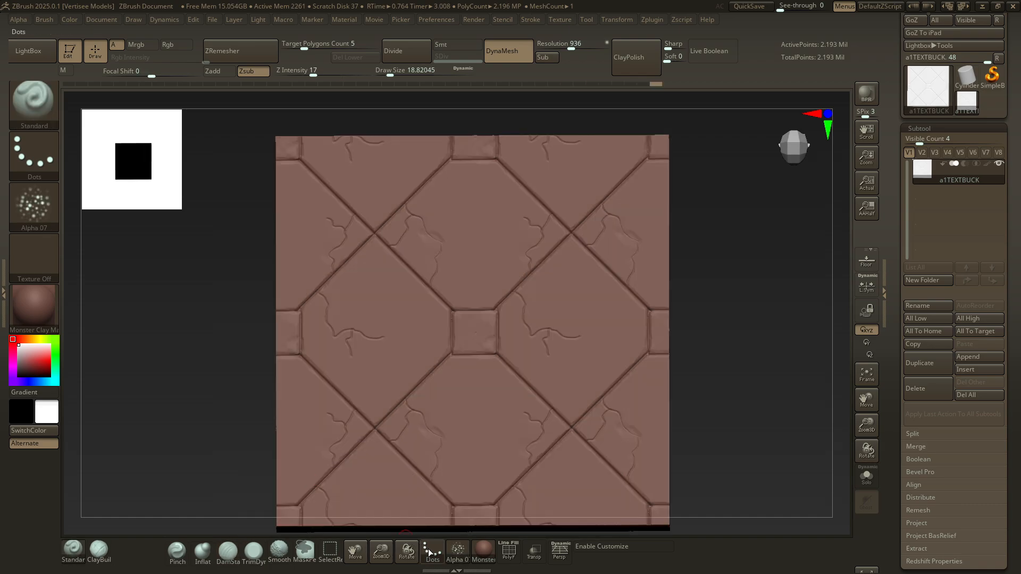
left_click(433, 553)
left_click(330, 471)
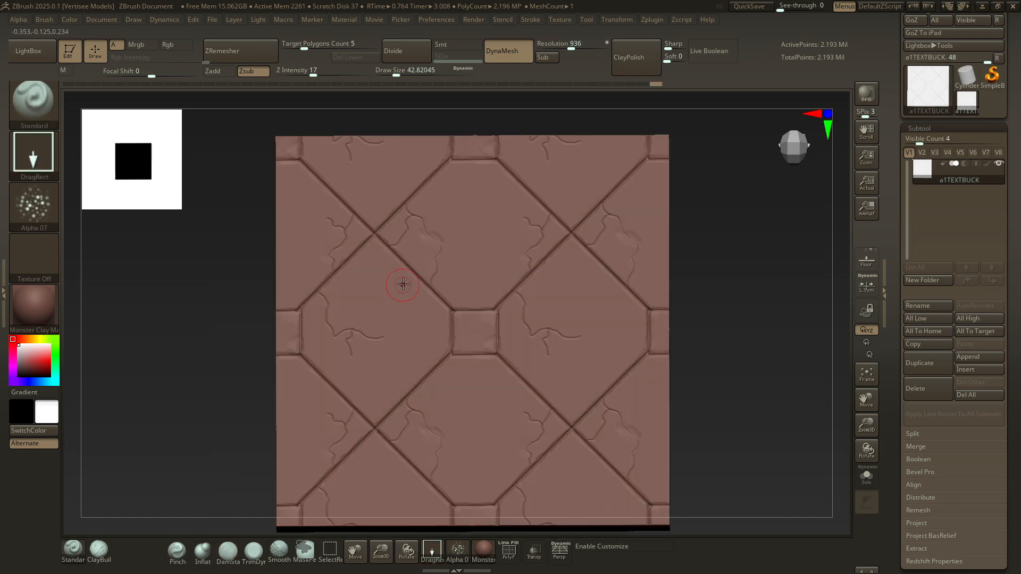
left_click_drag(391, 301, 397, 323)
left_click_drag(370, 282, 384, 314)
left_click_drag(408, 324, 411, 333)
left_click_drag(413, 352, 428, 333)
mouse_move(381, 374)
left_mouse_down()
mouse_move(371, 383)
mouse_move(339, 374)
left_mouse_up()
left_click_drag(318, 337, 315, 318)
left_click_drag(295, 258, 307, 270)
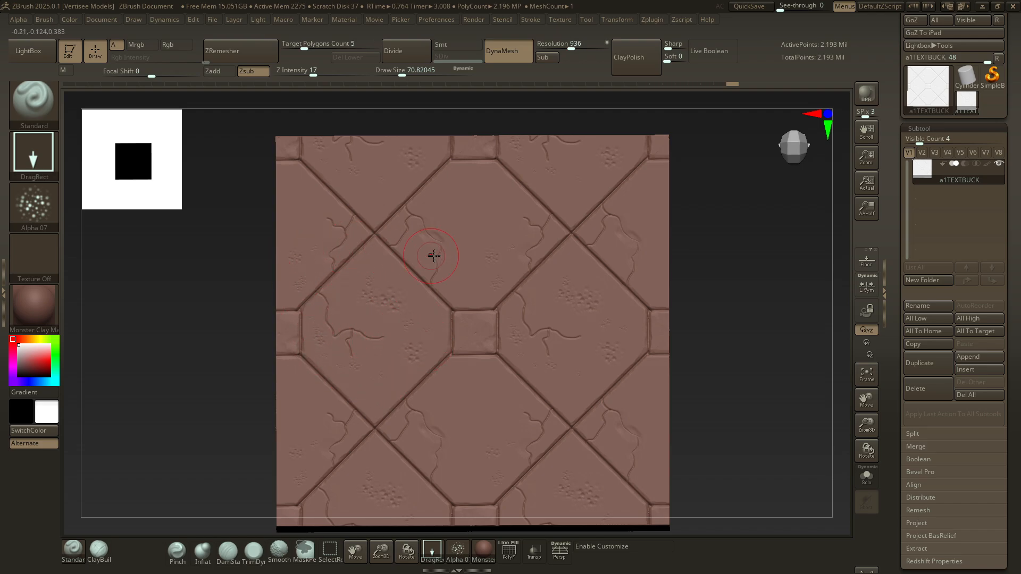
- Stamp more Alpha 07 pitting of varied sizes across the remaining large tiles and the pattern's outer edges
left_click_drag(428, 245, 445, 233)
left_click_drag(470, 187, 473, 204)
mouse_move(497, 194)
left_mouse_down()
mouse_move(503, 208)
mouse_move(485, 230)
mouse_move(432, 214)
left_mouse_up()
mouse_move(425, 341)
left_mouse_down()
mouse_move(437, 326)
mouse_move(459, 345)
mouse_move(489, 334)
left_mouse_up()
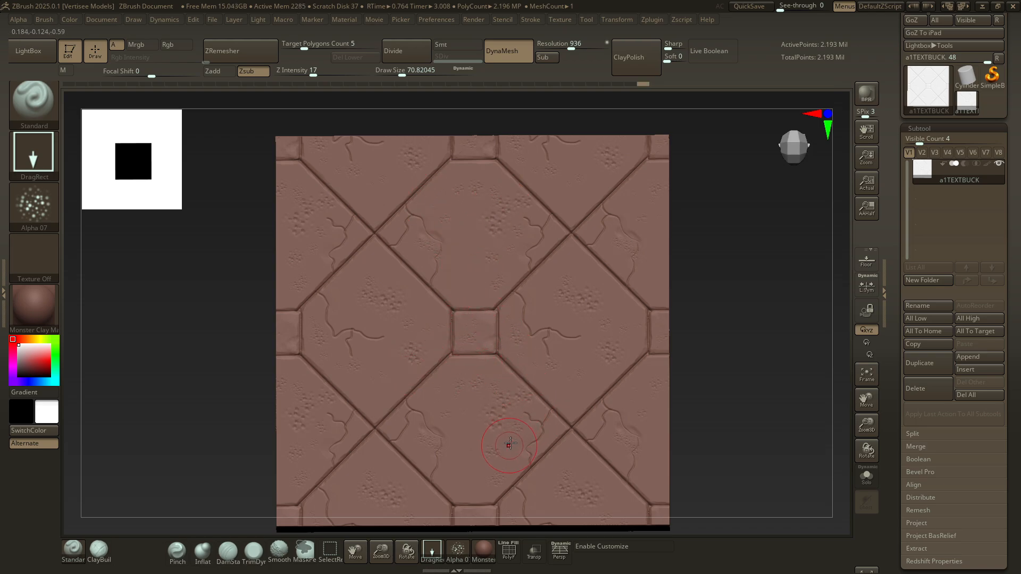
left_click_drag(555, 386, 562, 399)
left_click_drag(523, 368, 530, 376)
left_click_drag(641, 376, 638, 389)
left_click_drag(622, 309, 626, 324)
left_click_drag(474, 253, 488, 269)
left_click_drag(466, 217, 473, 205)
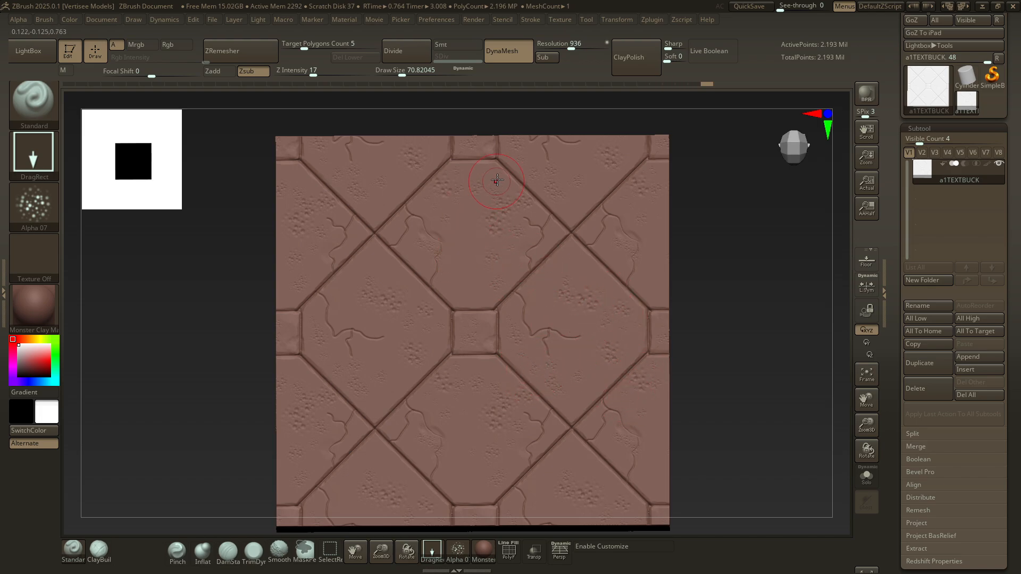
left_click_drag(327, 165, 337, 151)
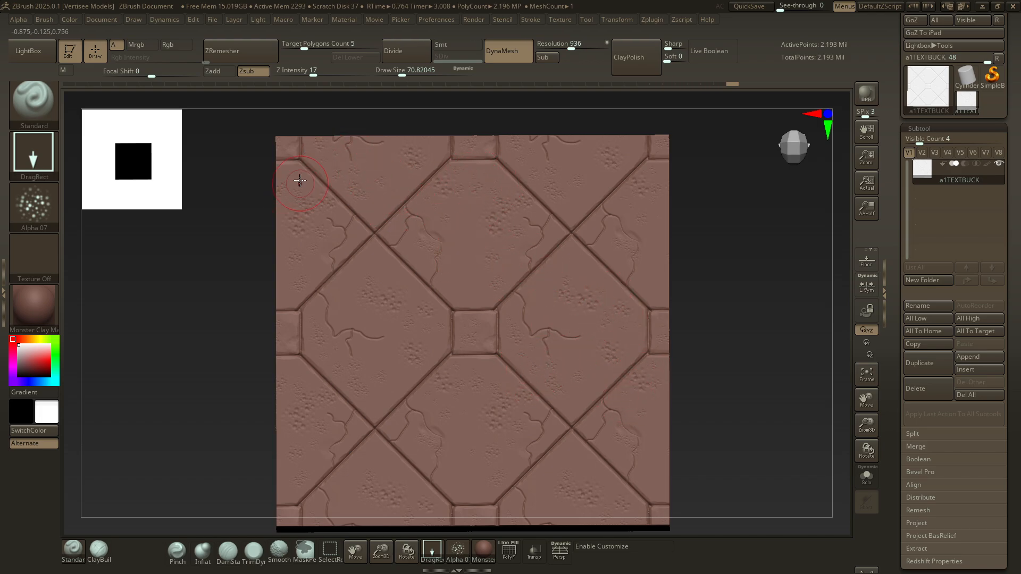
left_click_drag(301, 181, 308, 184)
left_click_drag(288, 341, 290, 338)
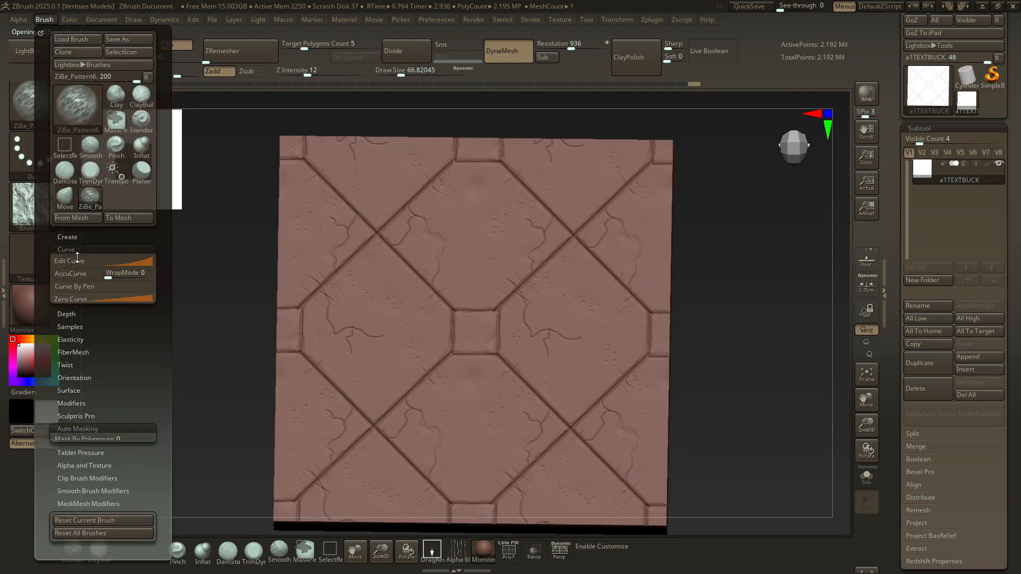
- Set the ZiBe_Pattern6 brush to WrapMode 2 and turn on its BackfaceMask auto masking
left_click_drag(109, 275, 122, 275)
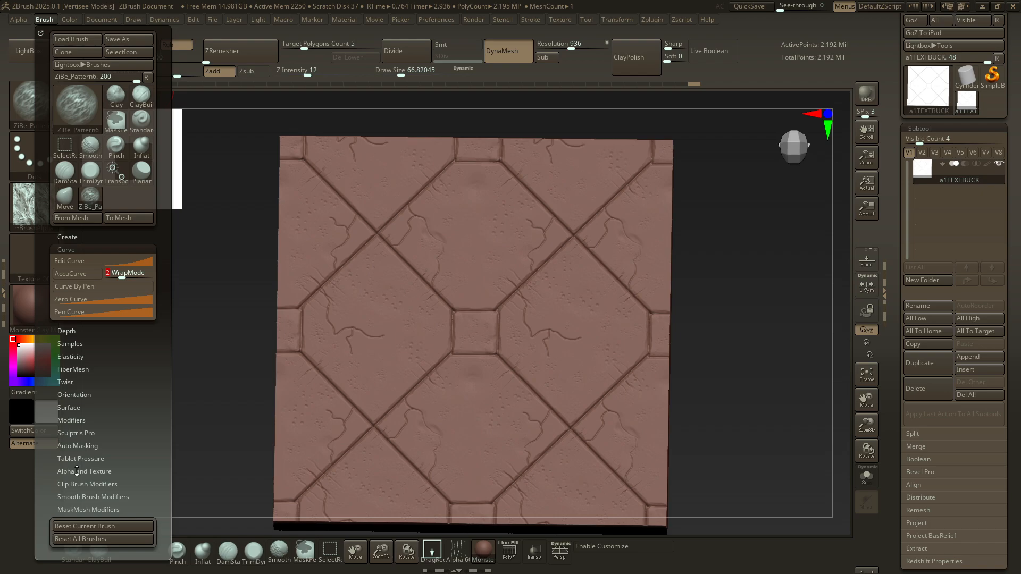
left_click(77, 445)
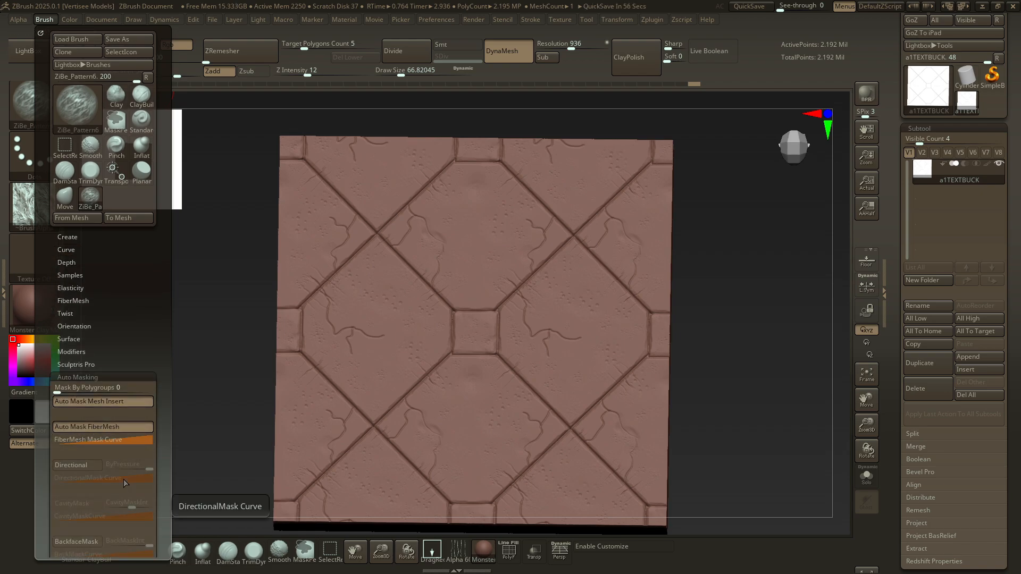
left_click(85, 540)
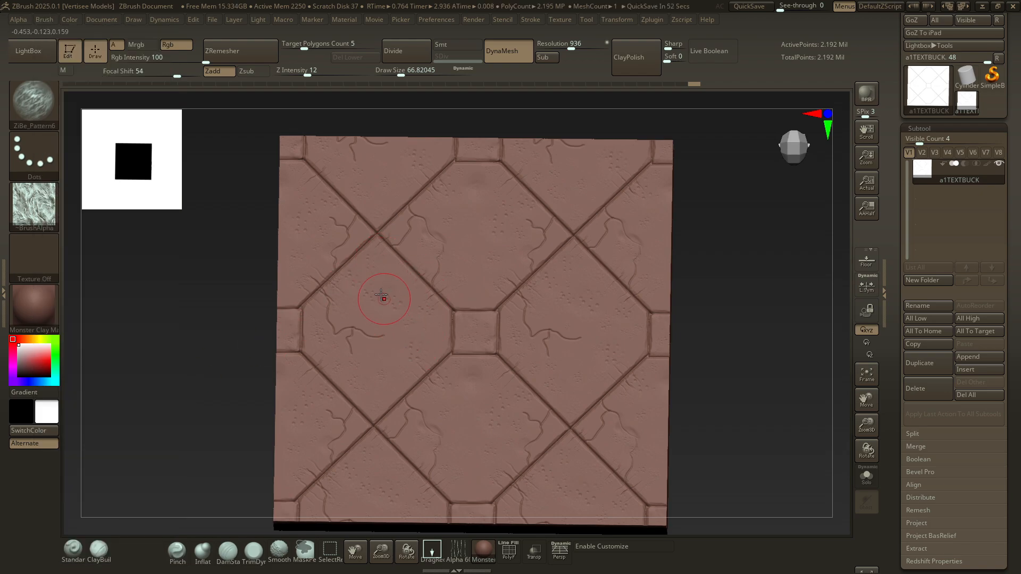
- Brush subtle rocky surface texture over all the large tiles with the ZiBe_Pattern6 brush
left_click_drag(398, 325, 417, 303)
key("bracketright")
left_click_drag(465, 261, 485, 278)
mouse_move(424, 247)
left_mouse_down()
mouse_move(388, 192)
mouse_move(401, 177)
left_mouse_up()
mouse_move(295, 211)
left_mouse_down()
mouse_move(302, 242)
mouse_move(358, 231)
mouse_move(359, 260)
left_mouse_up()
left_click_drag(382, 196, 353, 148)
mouse_move(500, 171)
left_mouse_down()
mouse_move(486, 244)
mouse_move(458, 276)
left_mouse_up()
mouse_move(624, 265)
left_mouse_down()
mouse_move(606, 242)
mouse_move(612, 226)
mouse_move(646, 229)
left_mouse_up()
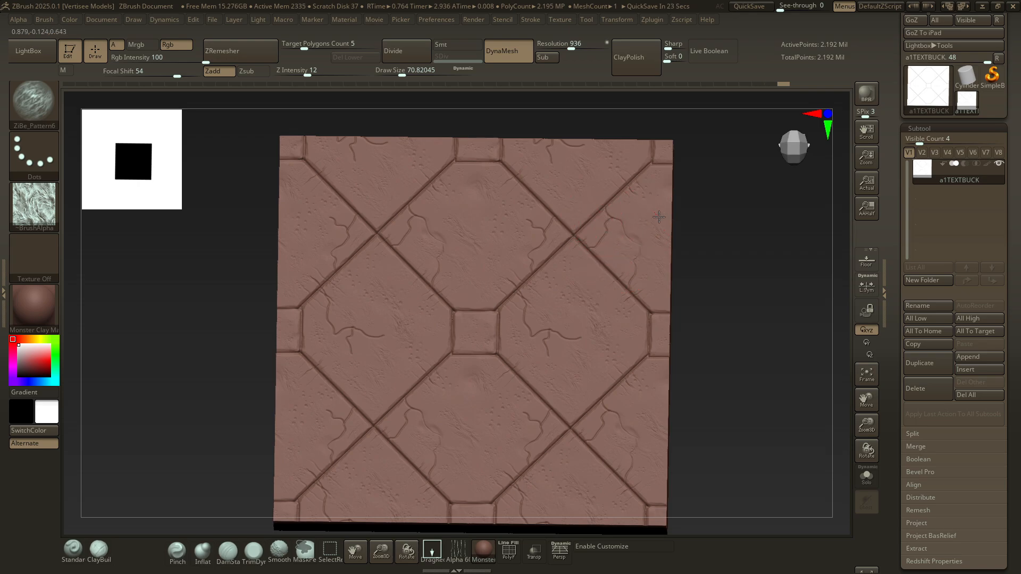
mouse_move(574, 321)
left_mouse_down()
mouse_move(614, 369)
mouse_move(549, 302)
left_mouse_up()
left_click_drag(633, 349, 581, 319)
mouse_move(511, 398)
left_mouse_down()
mouse_move(501, 428)
mouse_move(481, 423)
mouse_move(485, 459)
mouse_move(454, 484)
left_mouse_up()
mouse_move(565, 468)
left_mouse_down()
mouse_move(573, 456)
mouse_move(589, 478)
mouse_move(566, 482)
left_mouse_up()
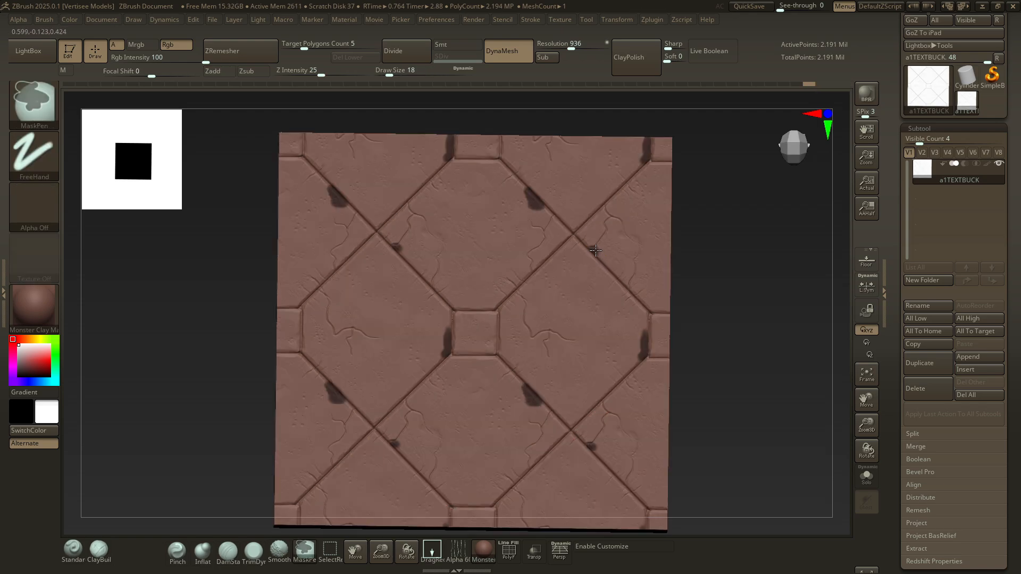
- Extend the masked chip beside the groove, invert the mask, move the chip areas inward and clear the mask
left_click_drag(596, 251, 601, 260)
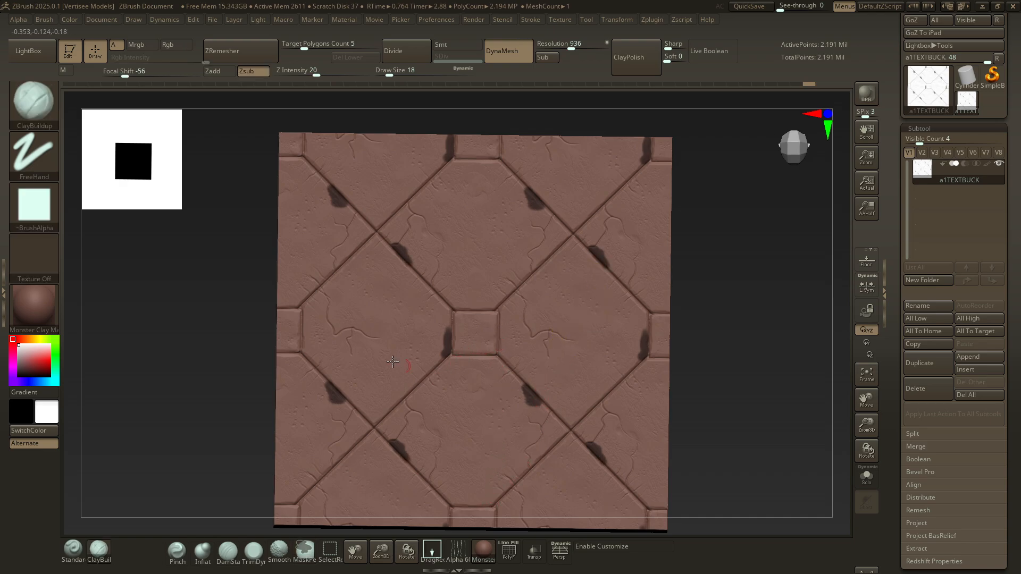
left_click(225, 274, "ctrl")
left_click_drag(226, 274, 248, 281)
key("w")
left_click_drag(530, 333, 524, 333)
key("q")
left_click_drag(739, 325, 724, 327)
left_click(724, 326, "ctrl")
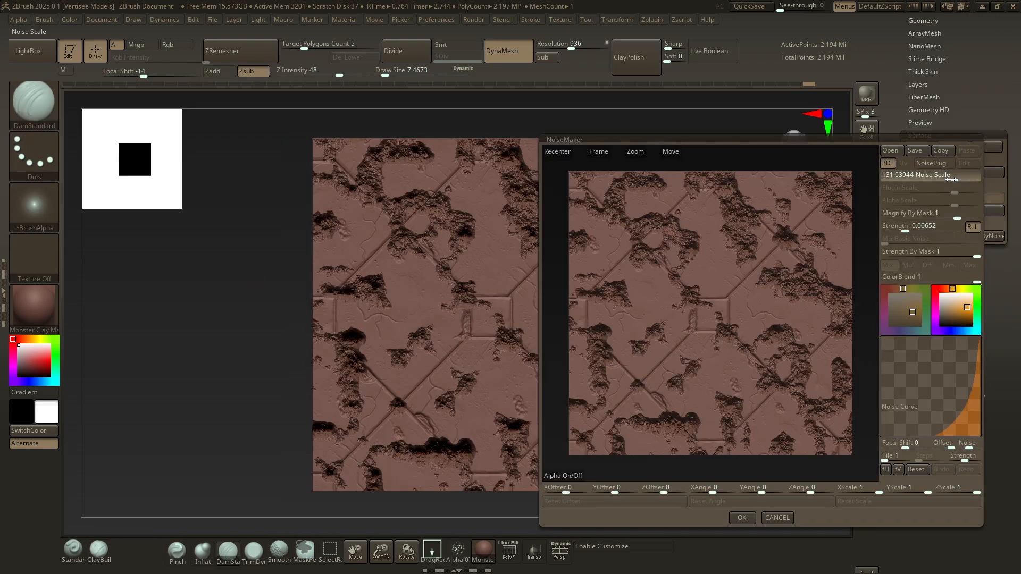
- Set the surface noise to Noise Scale 8.68915 and Strength about -0.0015, and apply it to the mesh
left_click_drag(953, 179, 925, 181)
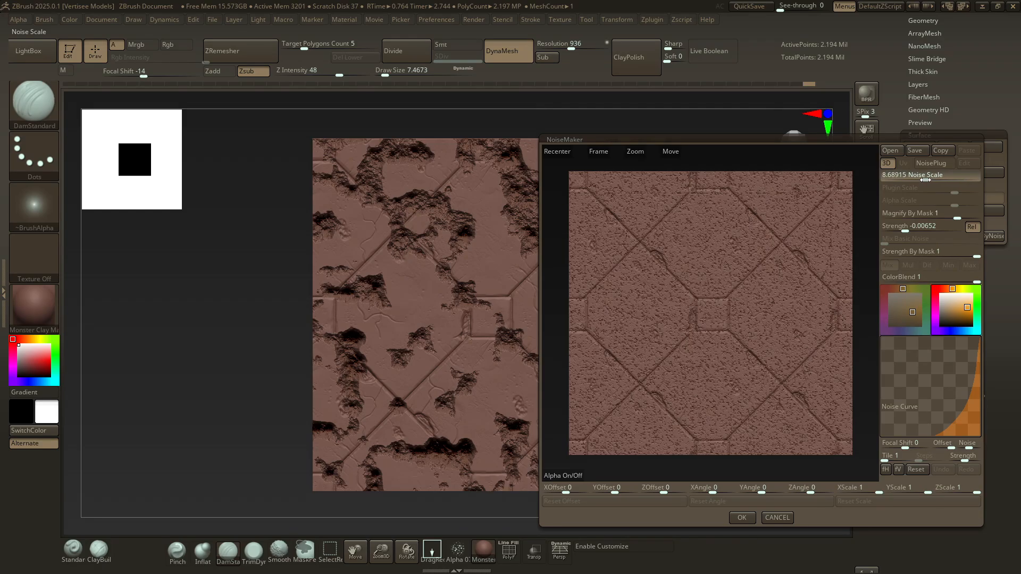
left_click_drag(905, 230, 909, 229)
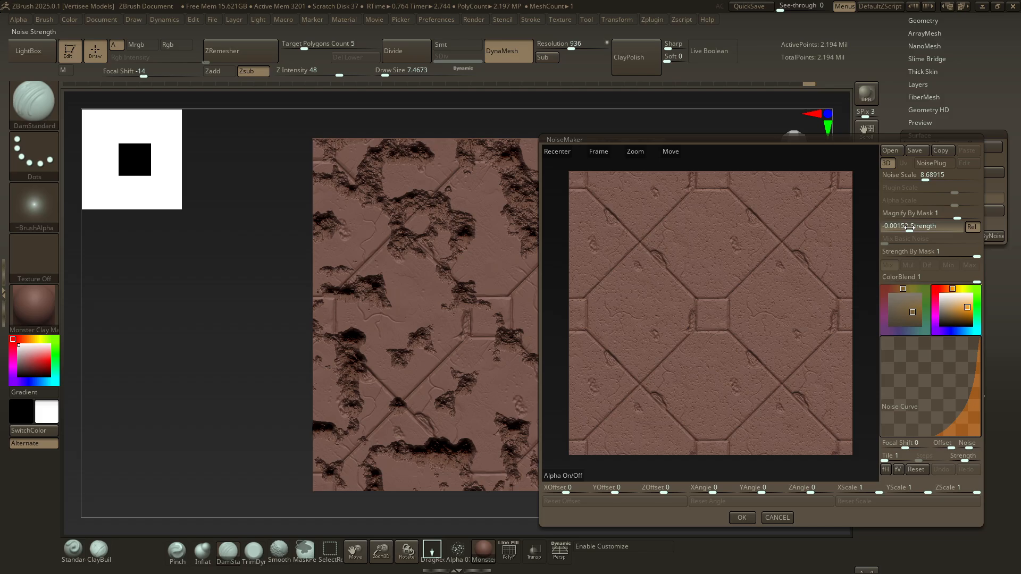
left_click(742, 517)
left_click_drag(739, 327, 771, 291, "shift")
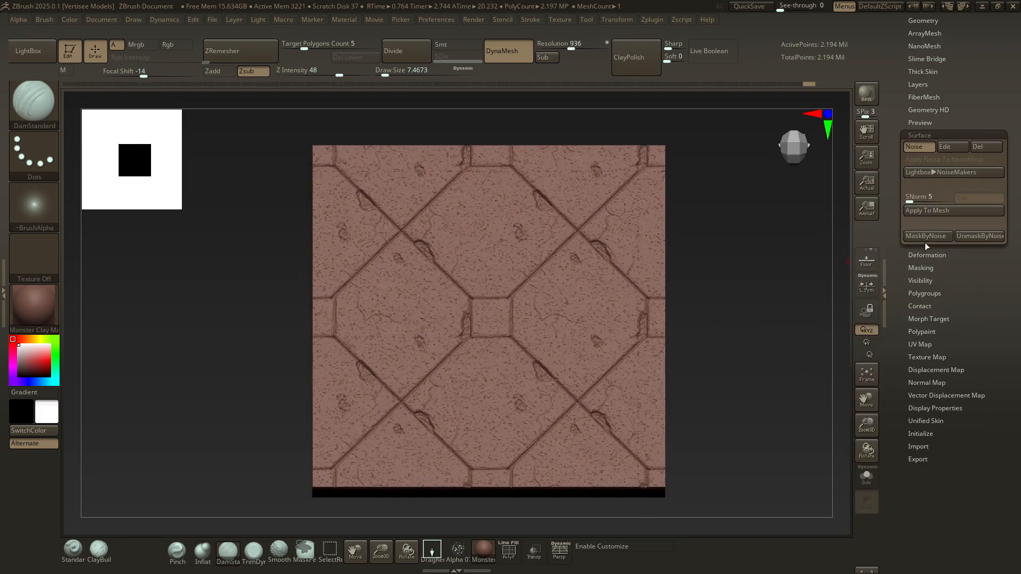
left_click(921, 211)
left_click_drag(713, 319, 728, 299)
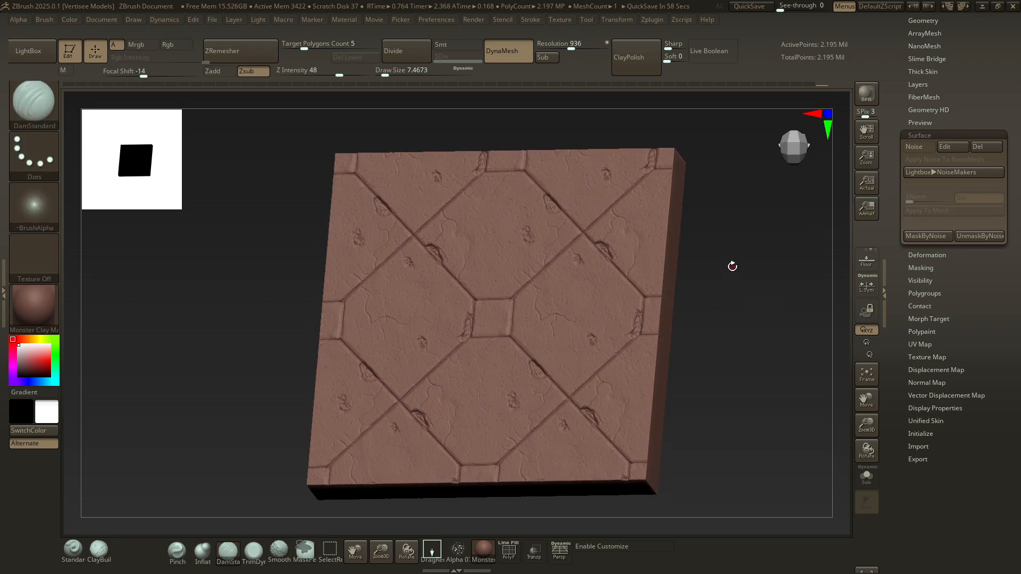
- Trim the tile edges with TrimDynamic and carve a fine line into the small central square with DamStandard
key("b")
key("t")
key("d")
mouse_move(733, 266)
left_mouse_down("shift")
mouse_move(757, 298)
mouse_move(750, 341)
left_mouse_up("shift")
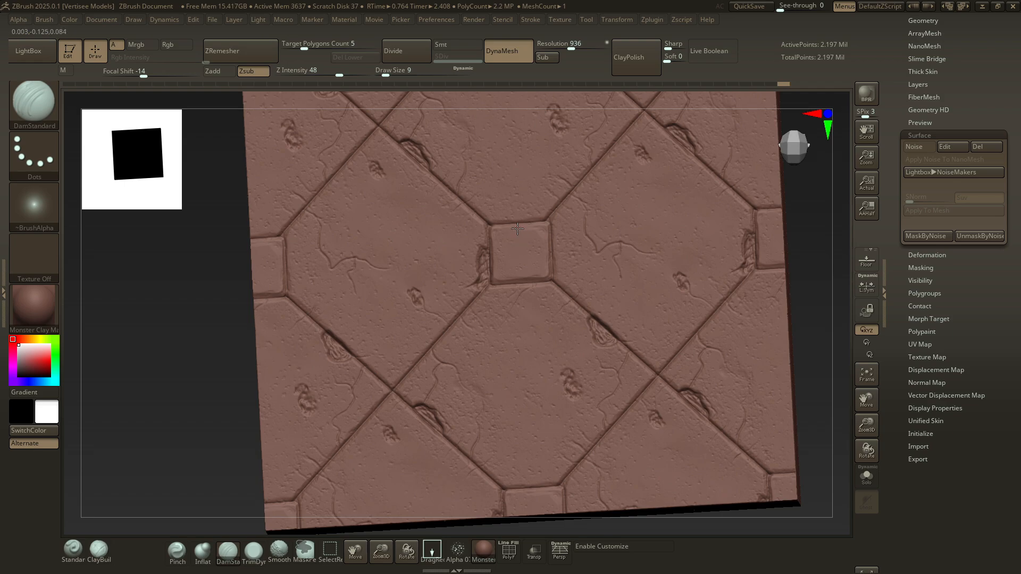
mouse_move(517, 230)
left_mouse_down()
mouse_move(543, 265)
mouse_move(508, 271)
left_mouse_up()
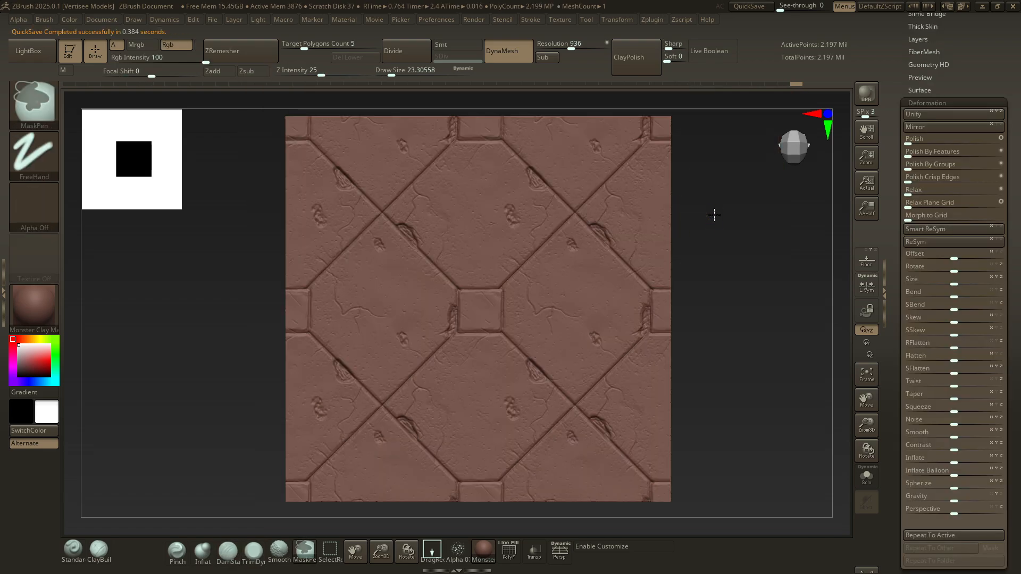
- Polish the sculpted tile with ClayPolish, clear the mask and apply a slight negative Noise deformation
left_click(714, 215, "ctrl")
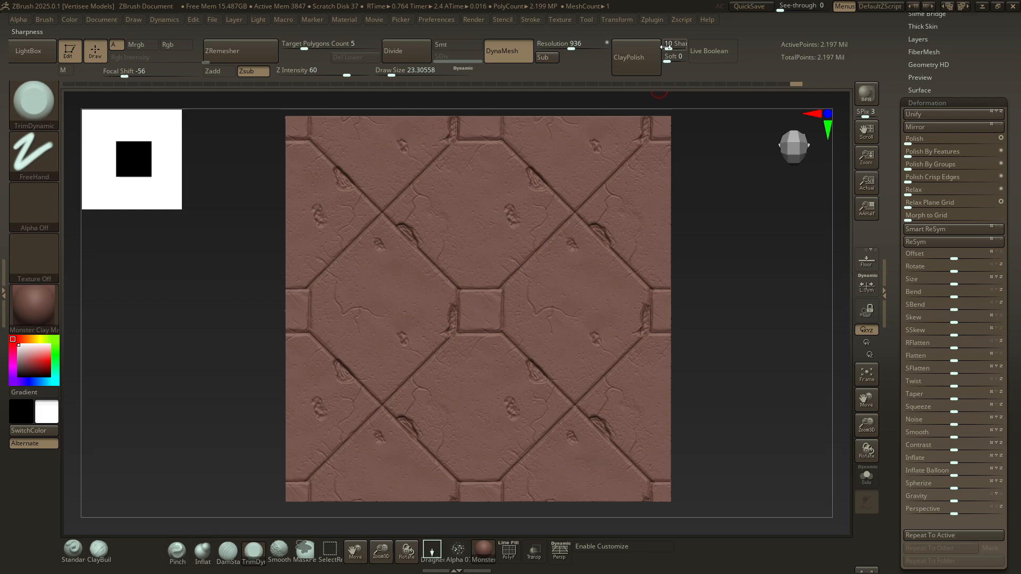
left_click(637, 57)
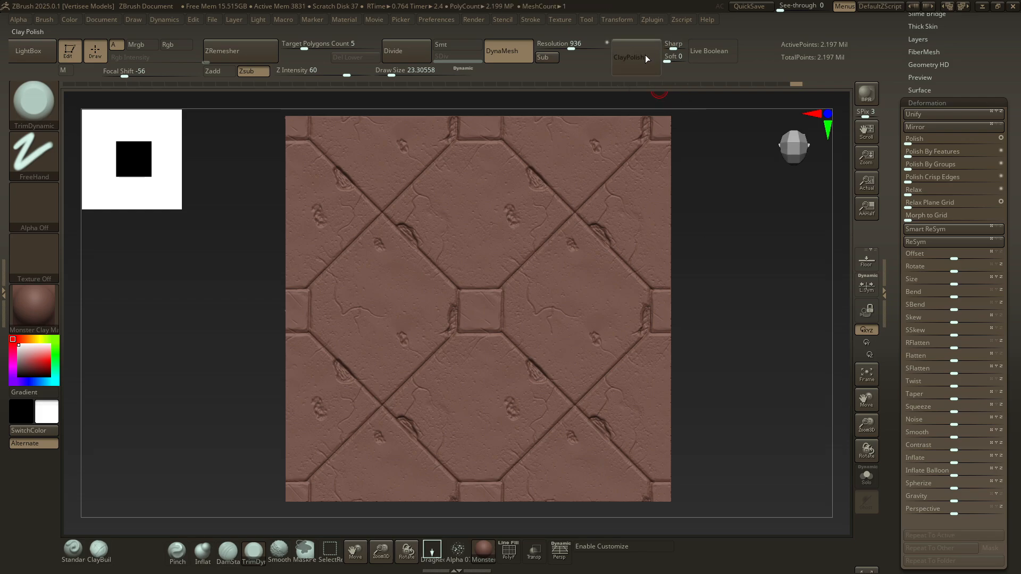
left_click(736, 317, "ctrl")
left_click_drag(955, 425, 952, 424)
left_click(732, 292, "ctrl")
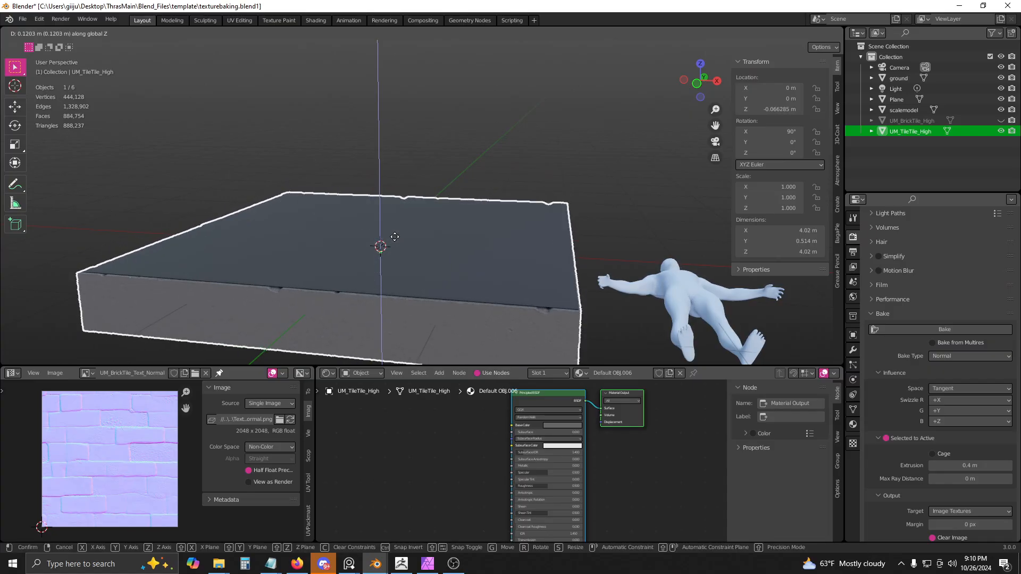
- In Blender, place UM_TileTile_High at Z -0.066285 m and select it with the ground plane as the active object
left_click(394, 239)
middle_click_drag(387, 237, 452, 264)
left_click(404, 269, "shift")
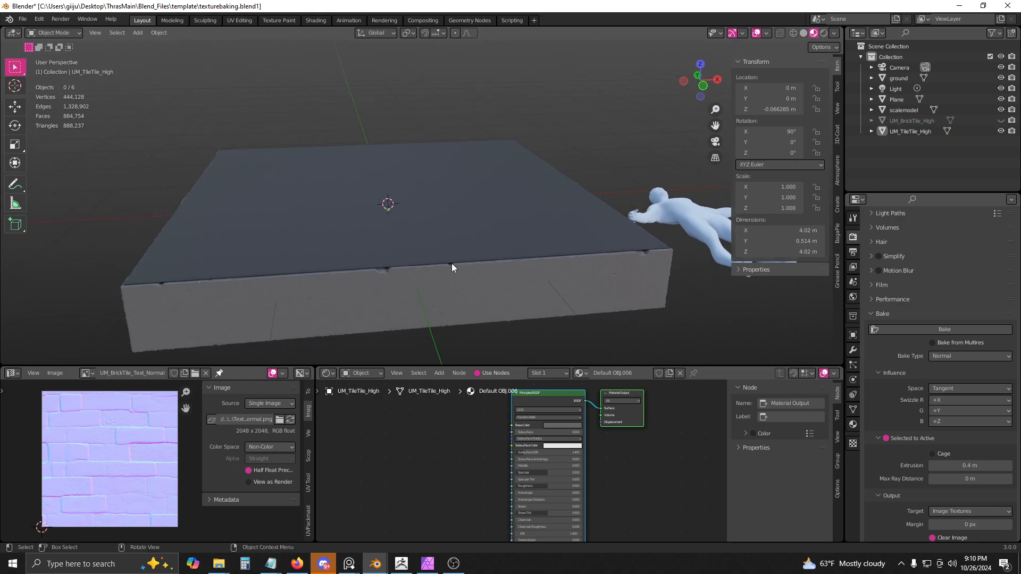
left_click(454, 283)
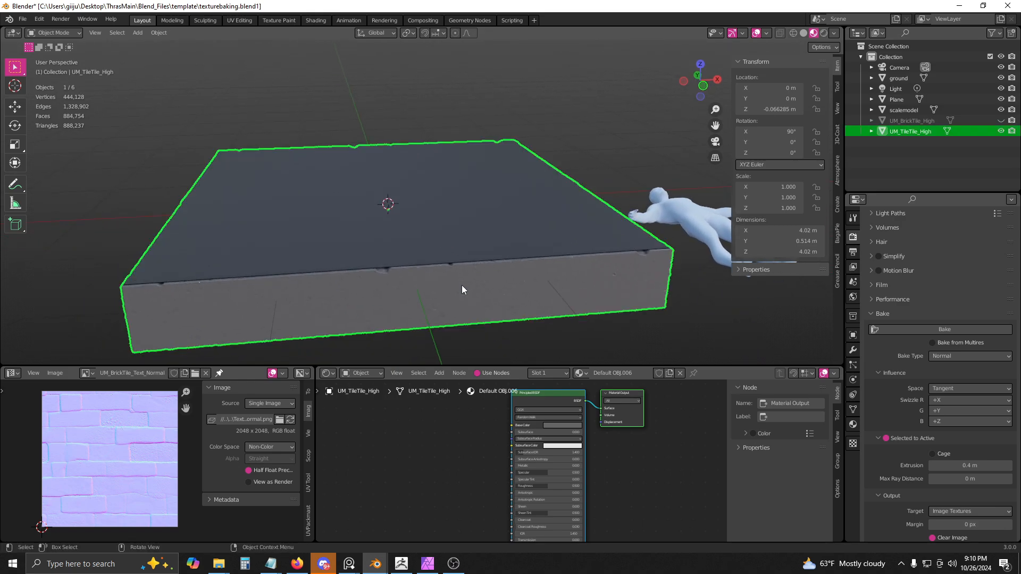
right_click(461, 285)
key("Escape")
left_click(453, 235, "shift")
- Create a 2048 × 2048 px image named UM_TILETILE_Text_Normal in the empty image texture node of the floormat material
middle_click_drag(552, 329, 503, 284)
middle_click_drag(604, 439, 496, 375)
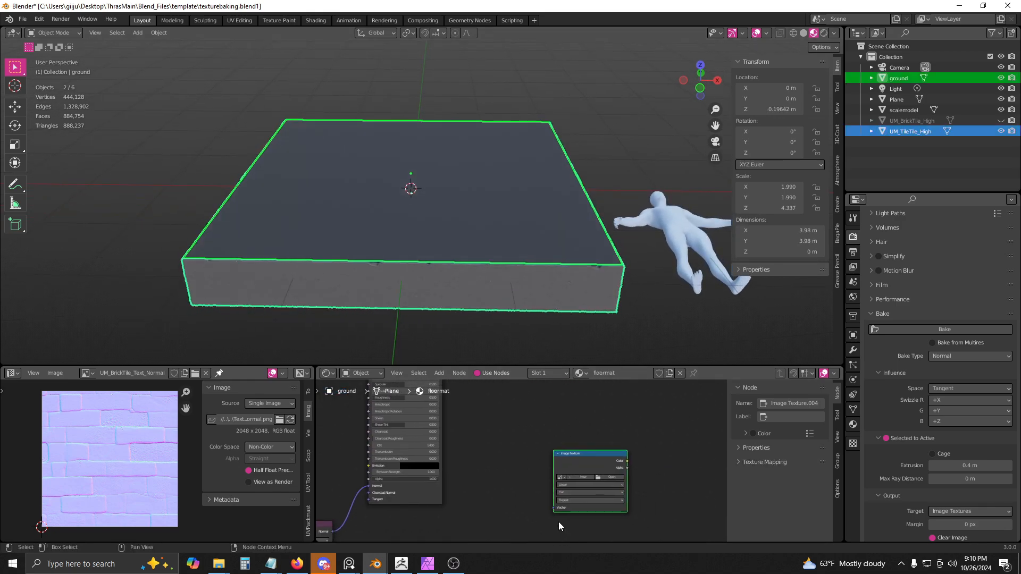
left_click(573, 480)
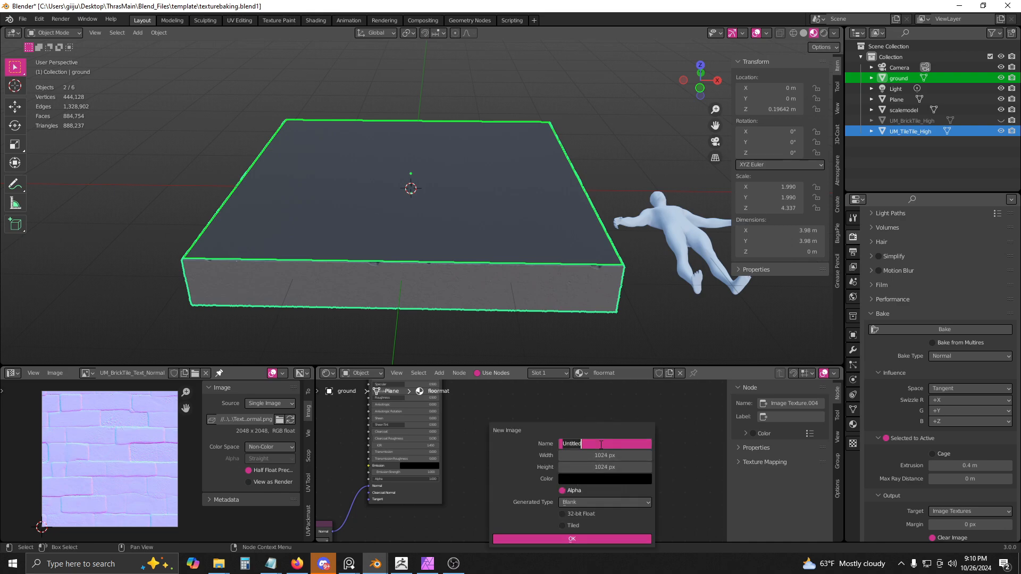
type("U")
type("_TILETILE_Text_Norma")
type("l")
left_click(607, 456)
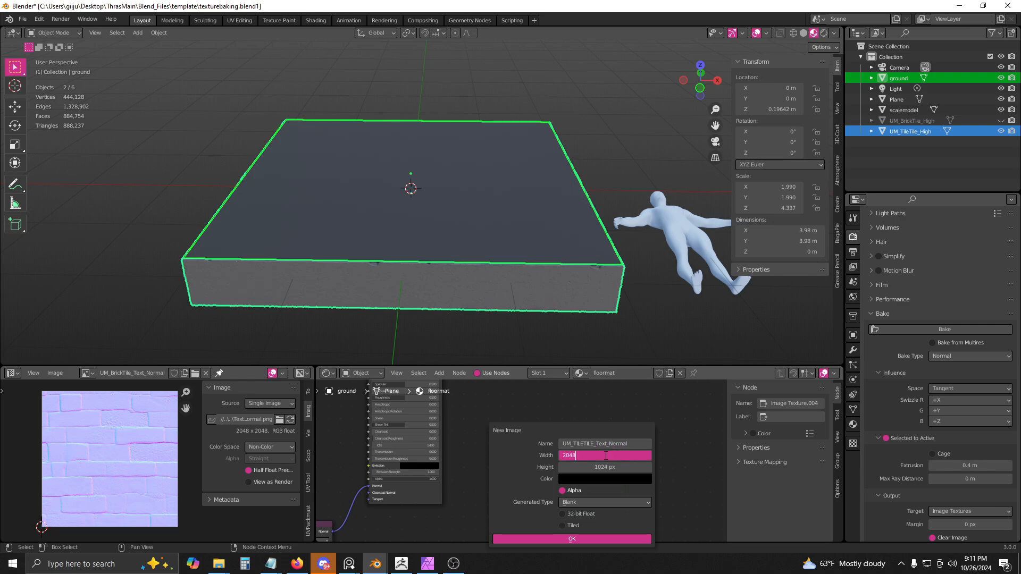
left_click(576, 467)
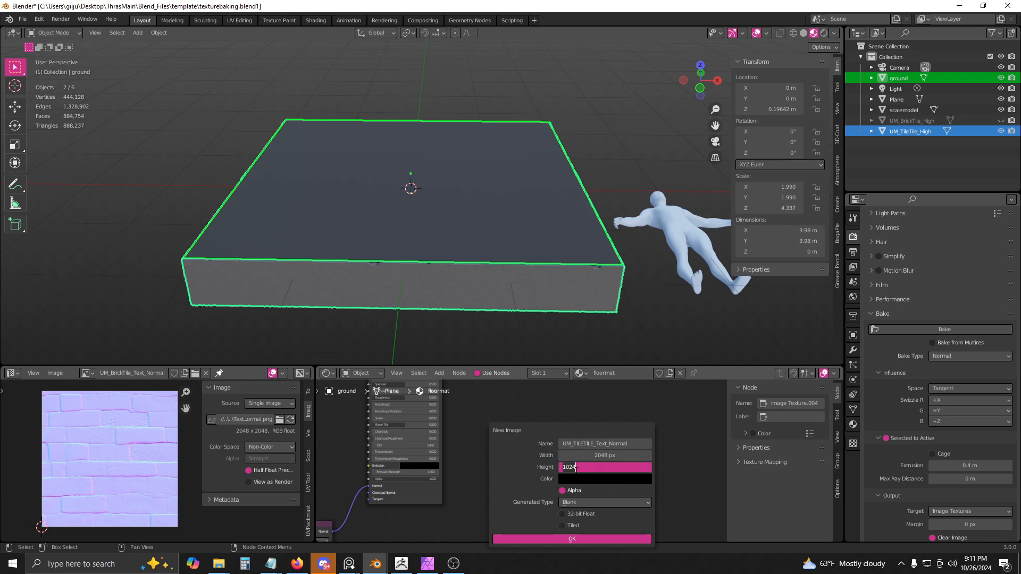
key("Return")
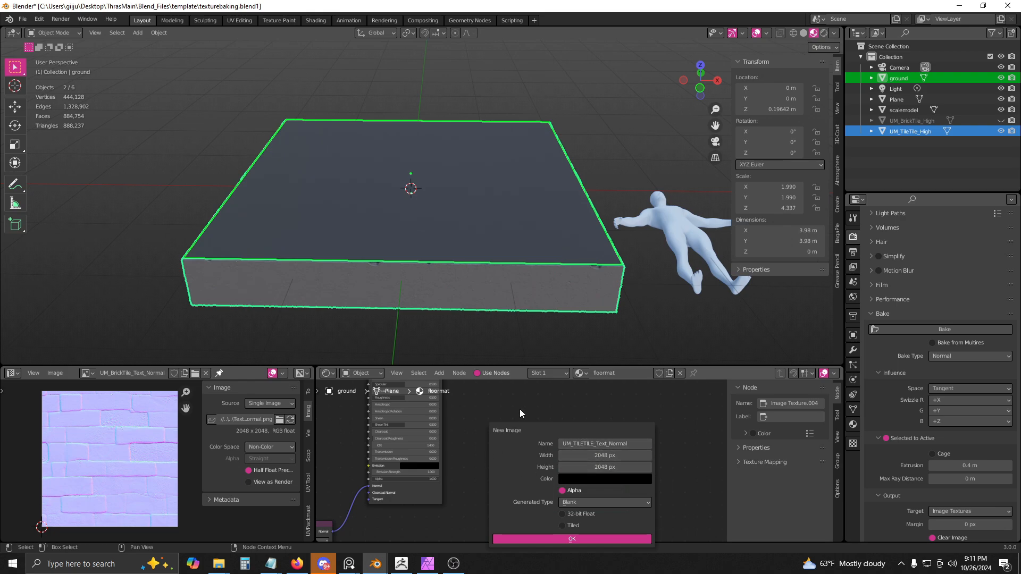
left_click(560, 538)
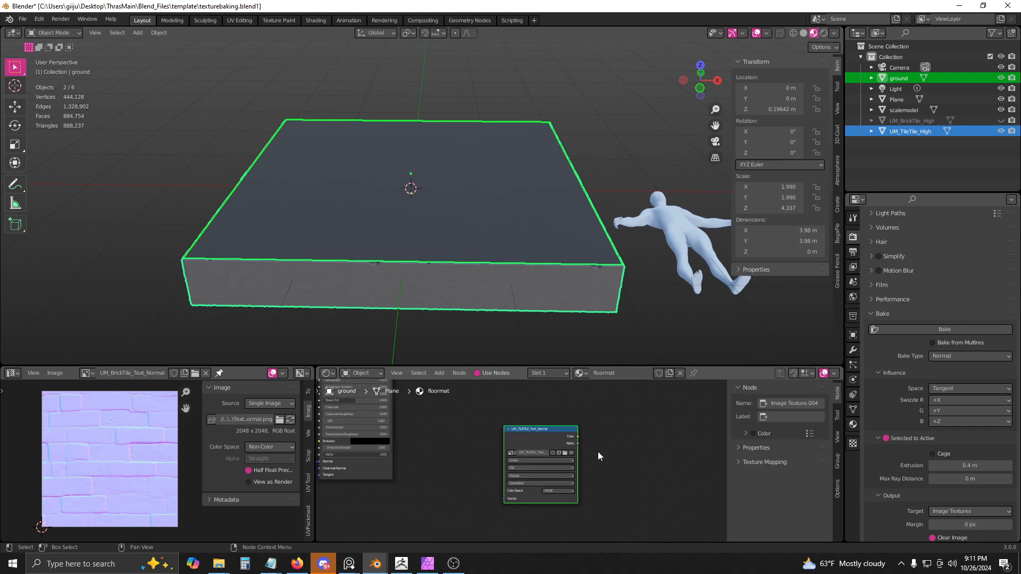
- Set the new normal image texture's color space to Non-Color
left_click(587, 503)
scroll(567, 478, "up", 2)
left_click(555, 487)
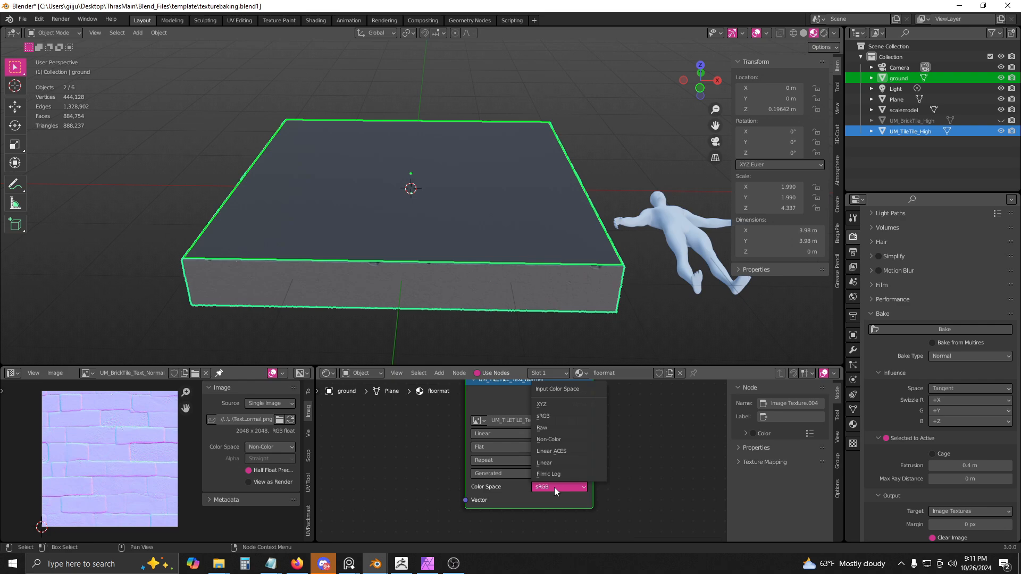
left_click(557, 441)
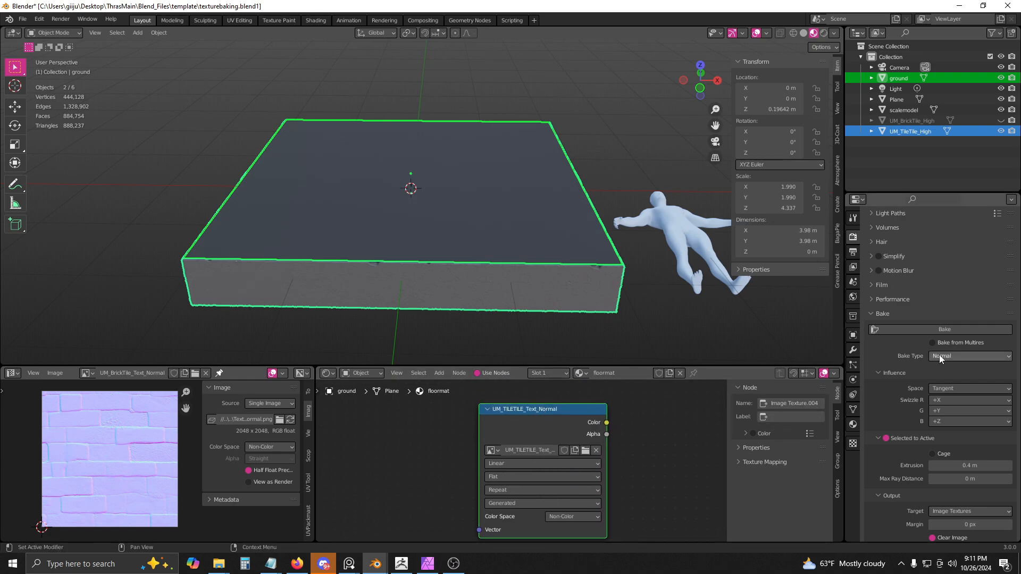
- Check the render engine and Selected to Active bake settings, and bake the high-poly tile's normals onto the ground plane
scroll(914, 238, "up", 2)
scroll(915, 239, "up", 10)
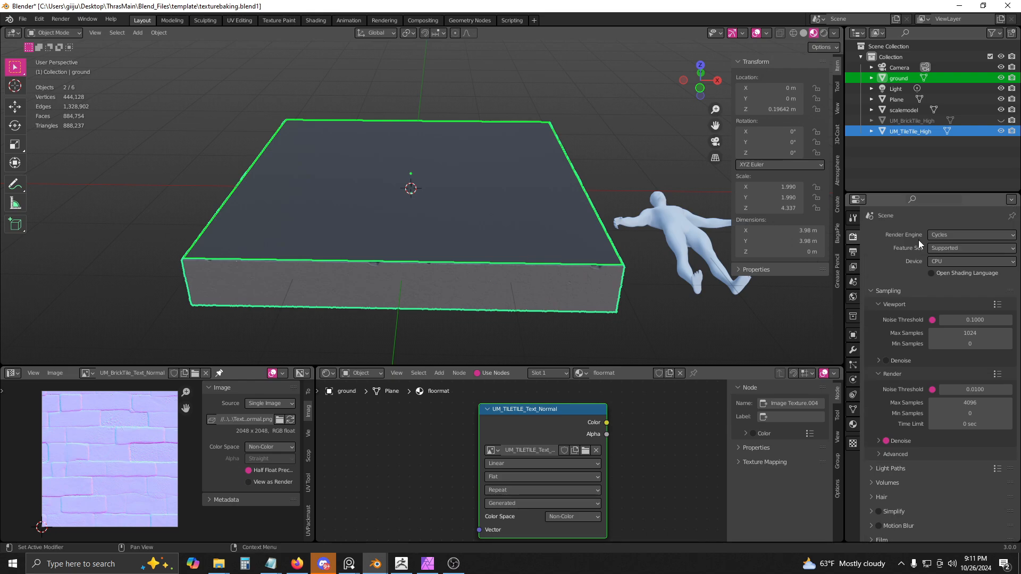
left_click(934, 235)
left_click(935, 235)
scroll(921, 292, "down", 2)
scroll(915, 277, "up", 2)
scroll(910, 331, "down", 8)
scroll(936, 386, "down", 3)
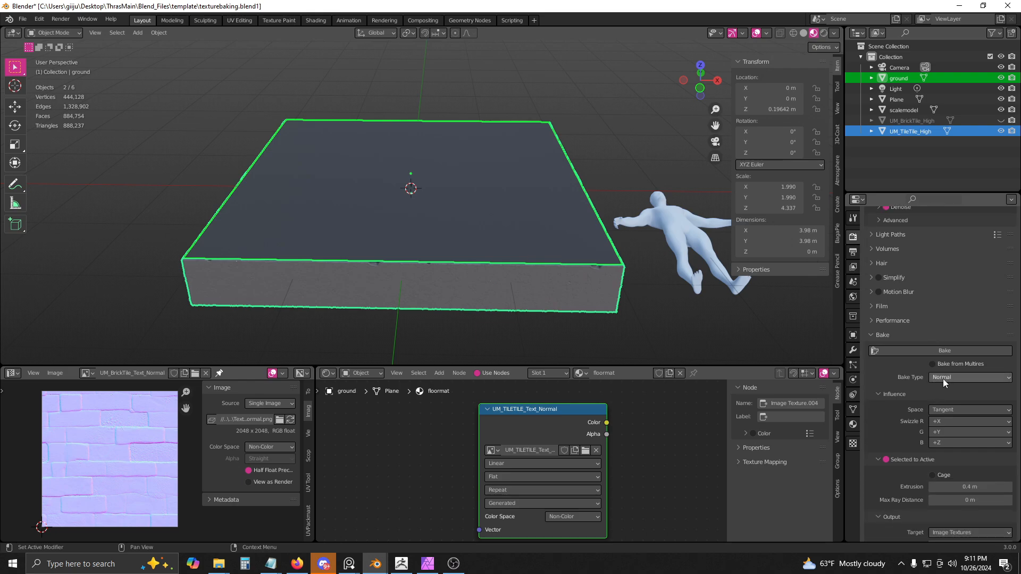
scroll(909, 409, "down", 3)
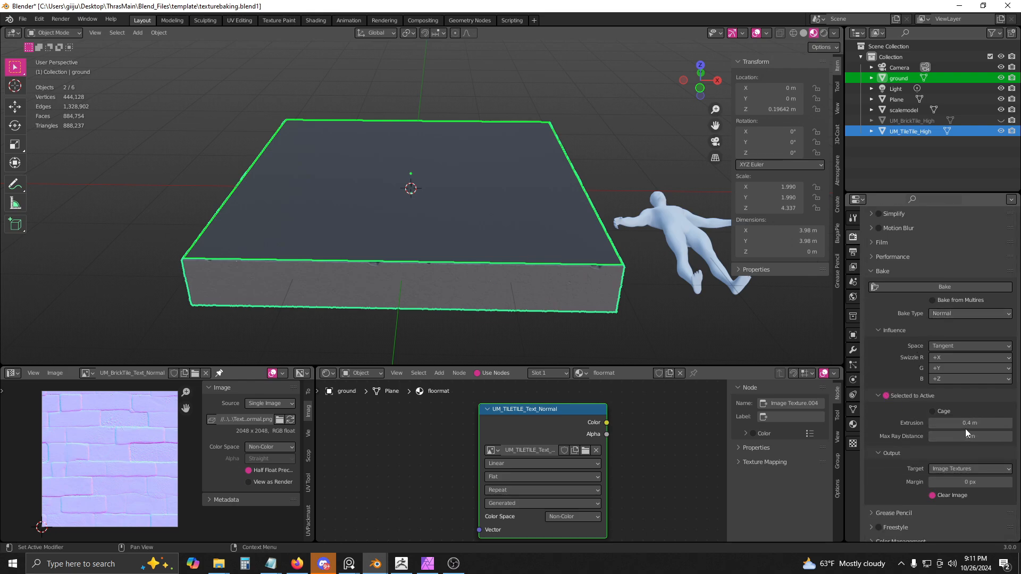
scroll(915, 423, "down", 1)
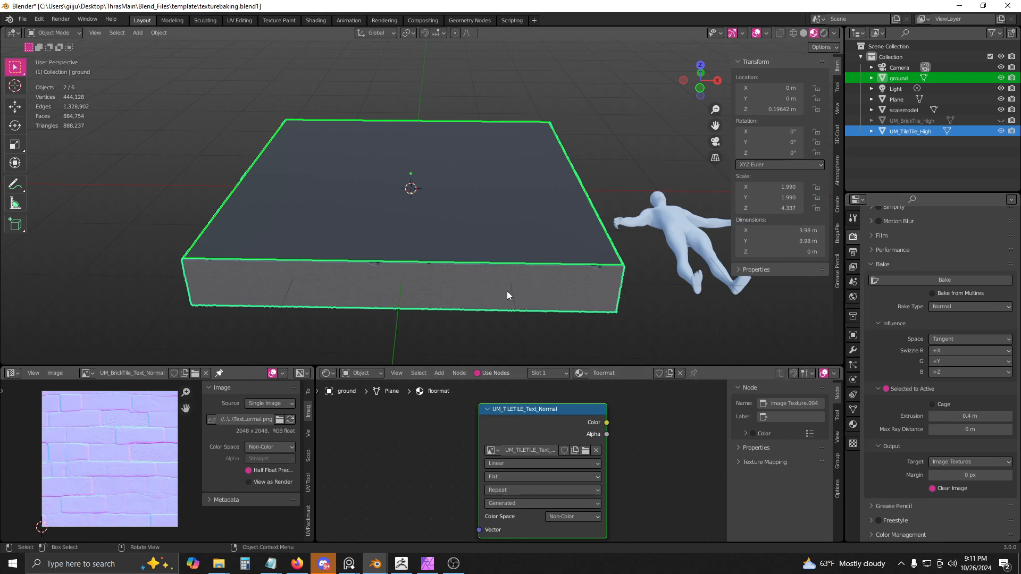
middle_click_drag(508, 292, 553, 268)
left_click(914, 280)
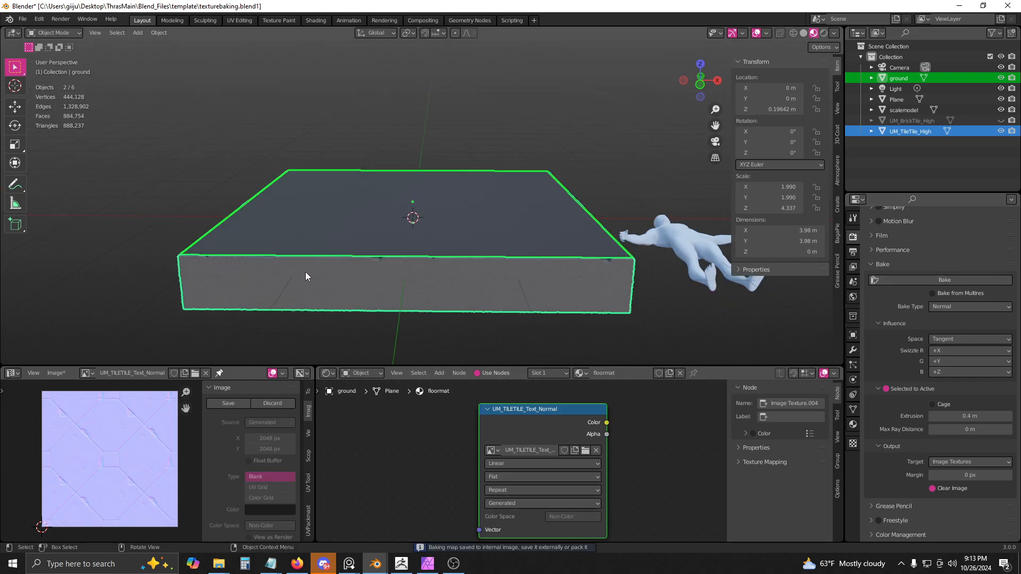
- Raise the high-poly tile about 0.9 m along Z off the ground plane and delete it
middle_click_drag(305, 273, 427, 244)
left_click(426, 241)
scroll(434, 247, "down", 3)
key("g")
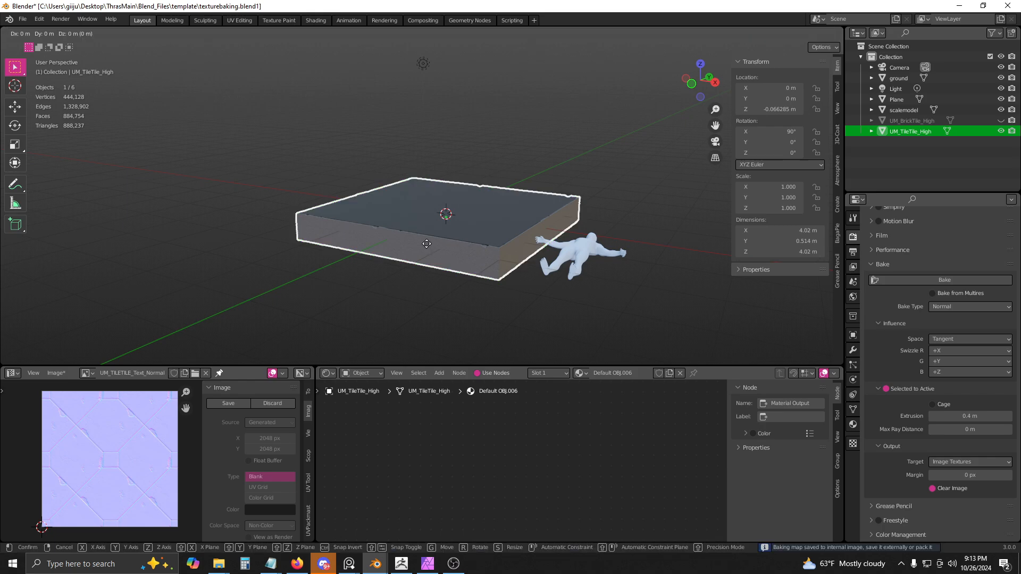
key("z")
left_click(427, 220)
scroll(426, 219, "up", 6)
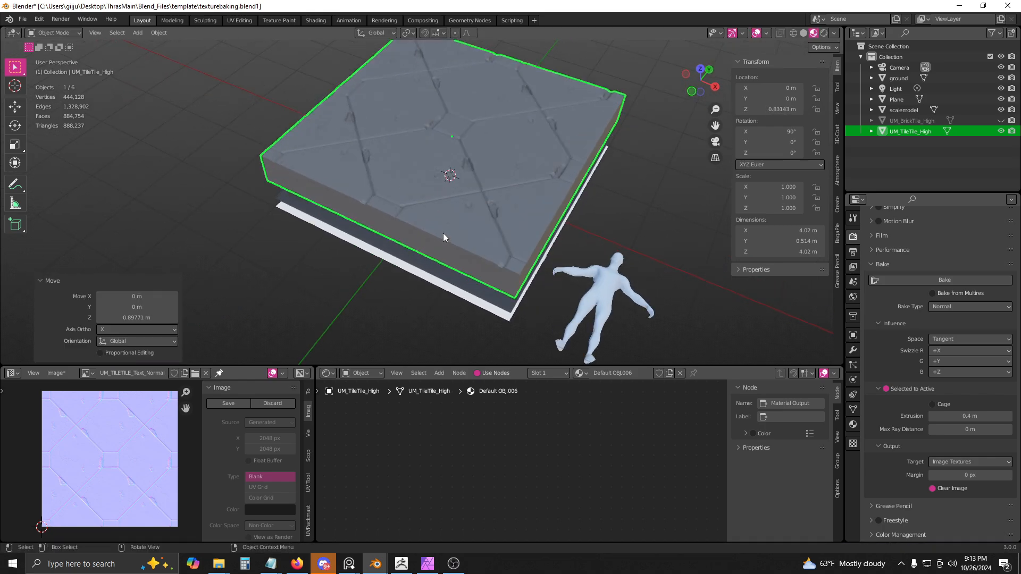
key("Delete")
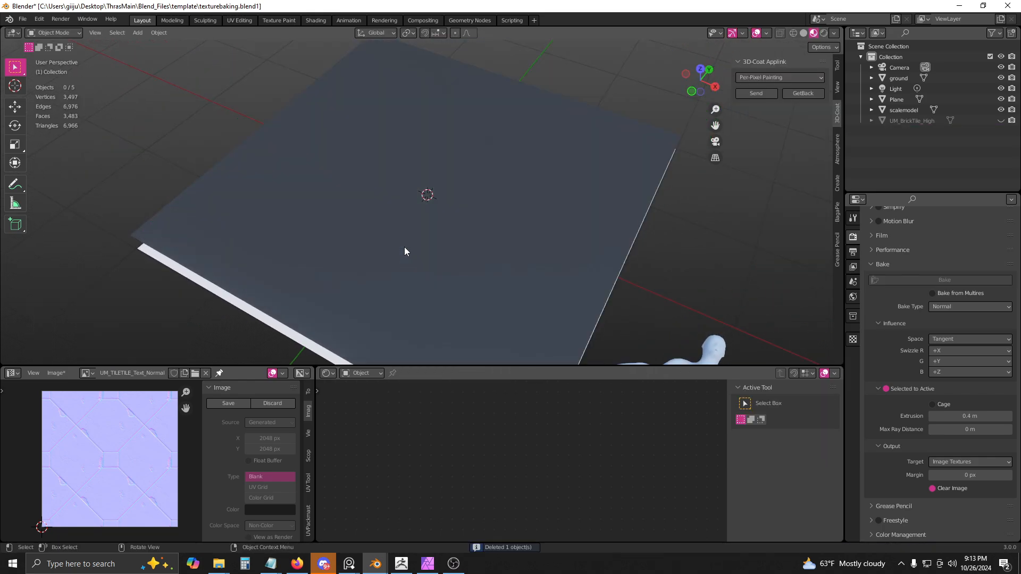
- Select the ground plane and connect the baked UM_TILETILE_Text_Normal texture to the Normal Map node's color input in its material
scroll(383, 213, "down", 4)
left_click(405, 231)
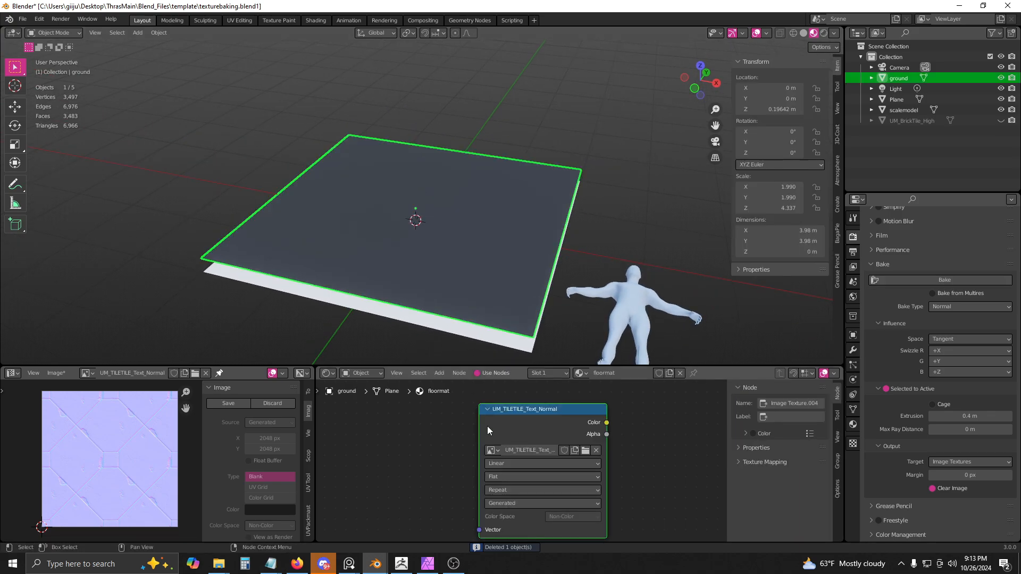
scroll(483, 432, "down", 3)
middle_click_drag(483, 432, 555, 404)
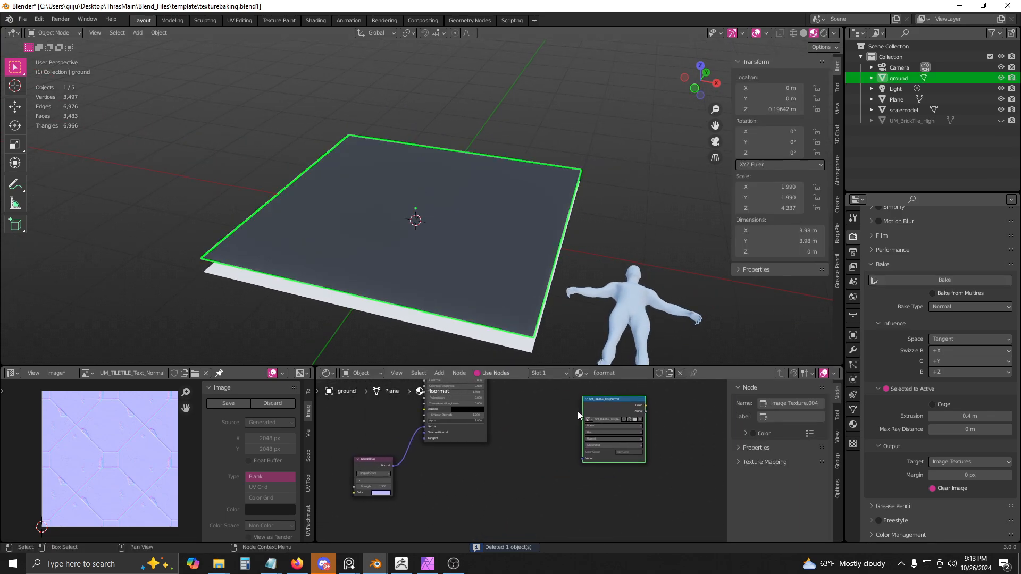
mouse_move(586, 411)
left_mouse_down()
mouse_move(327, 498)
mouse_move(422, 487)
mouse_move(402, 492)
left_mouse_up()
- Shift all of the ground plane's UVs about 0.47 in the negative X direction to test the texture's tiling
middle_click_drag(432, 254, 481, 244)
key("Tab")
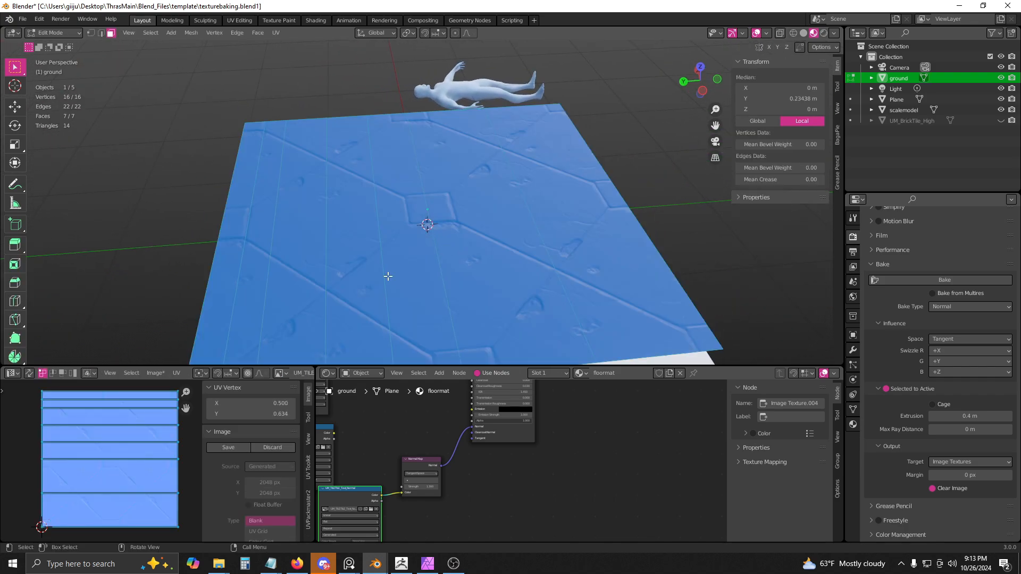
key("g")
key("x")
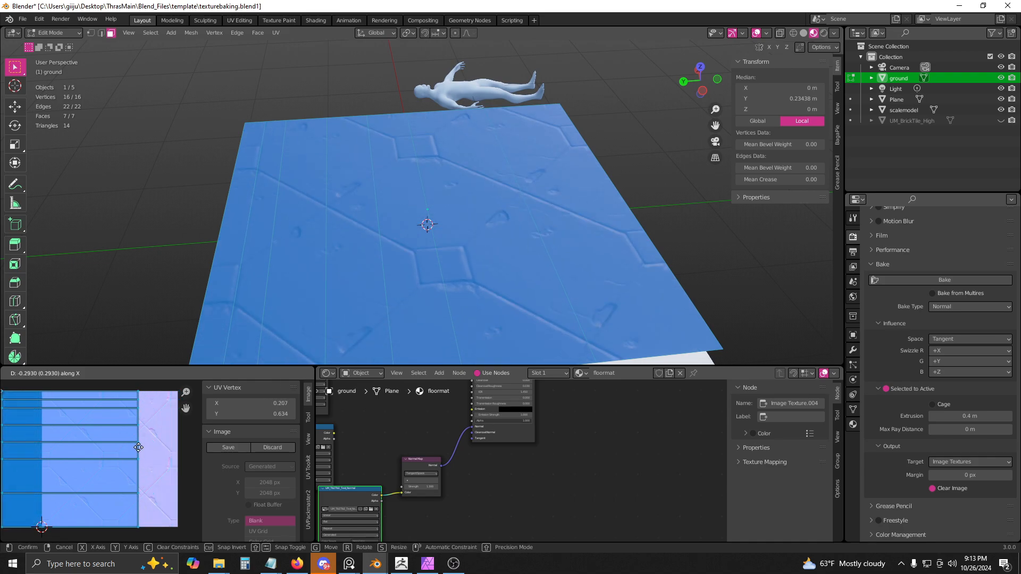
left_click(113, 446)
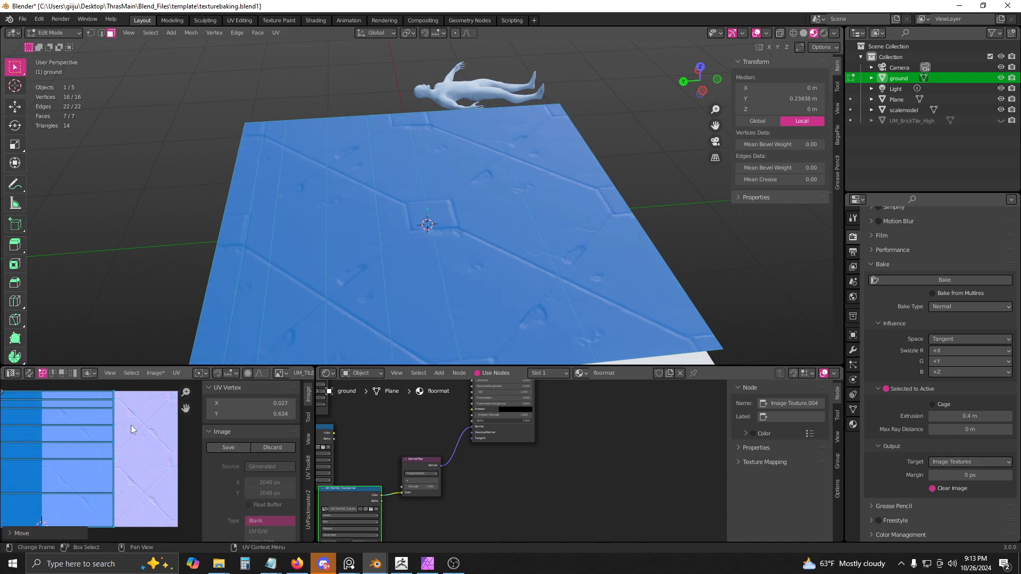
key("Tab")
- Scale up the ground plane's UVs so that the tile pattern repeats several times across it
middle_click_drag(474, 228, 430, 231)
key("Tab")
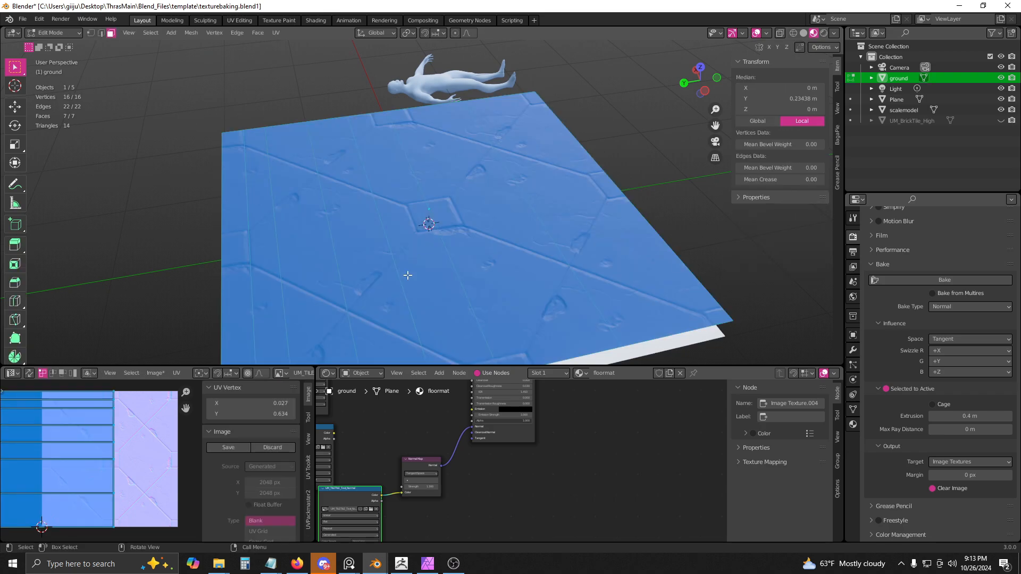
key("s")
left_click(246, 424)
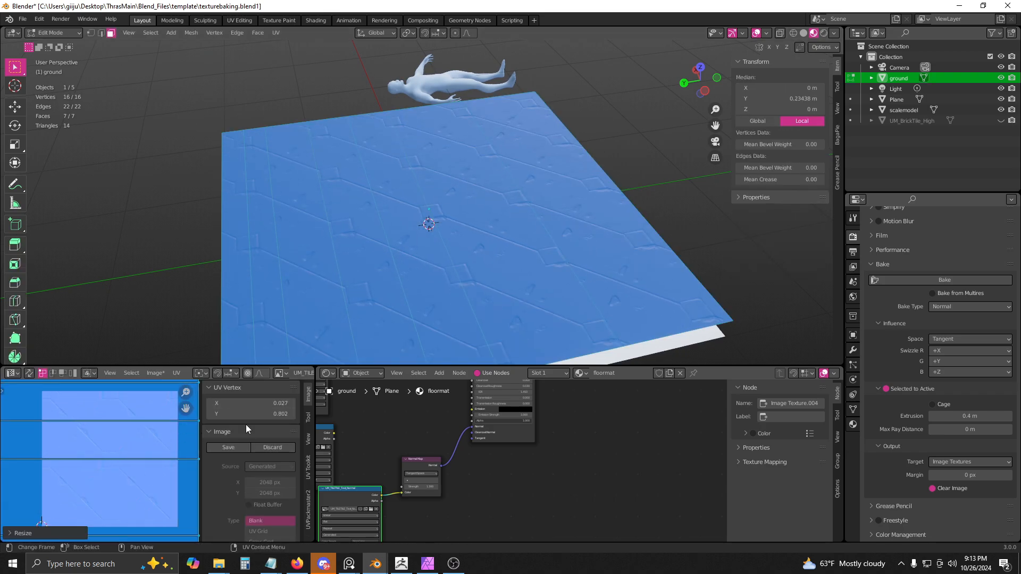
key("Tab")
middle_click_drag(479, 235, 341, 242)
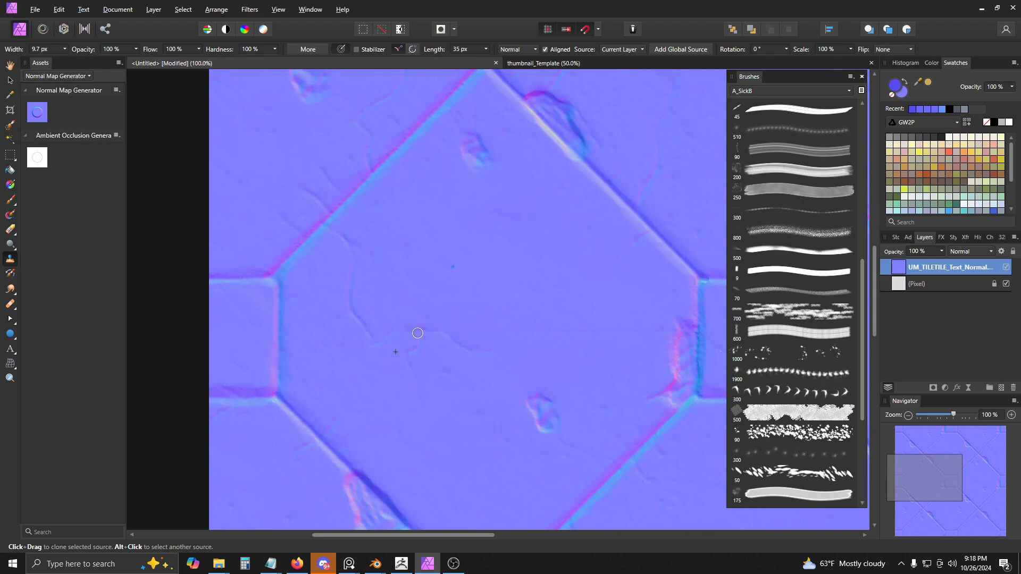
- In Affinity Photo, sample clone sources on the large tile face of the normal map to paint out its seam
key("alt")
key("alt")
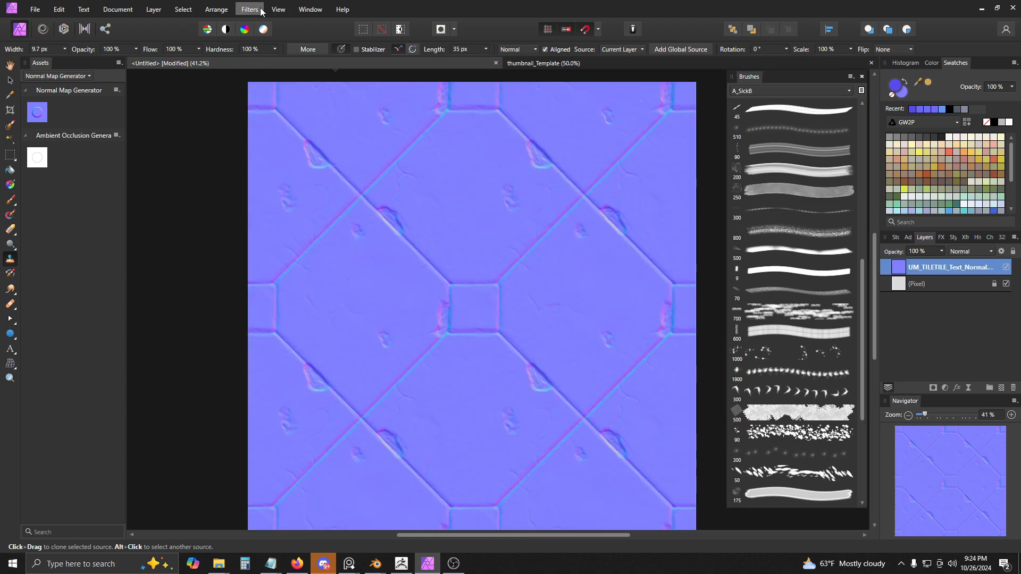
- Preview an Affine offset of 50% in X and Y with Wrap on the normal map to inspect its seams, and cancel it
left_click(249, 9)
left_click(270, 23)
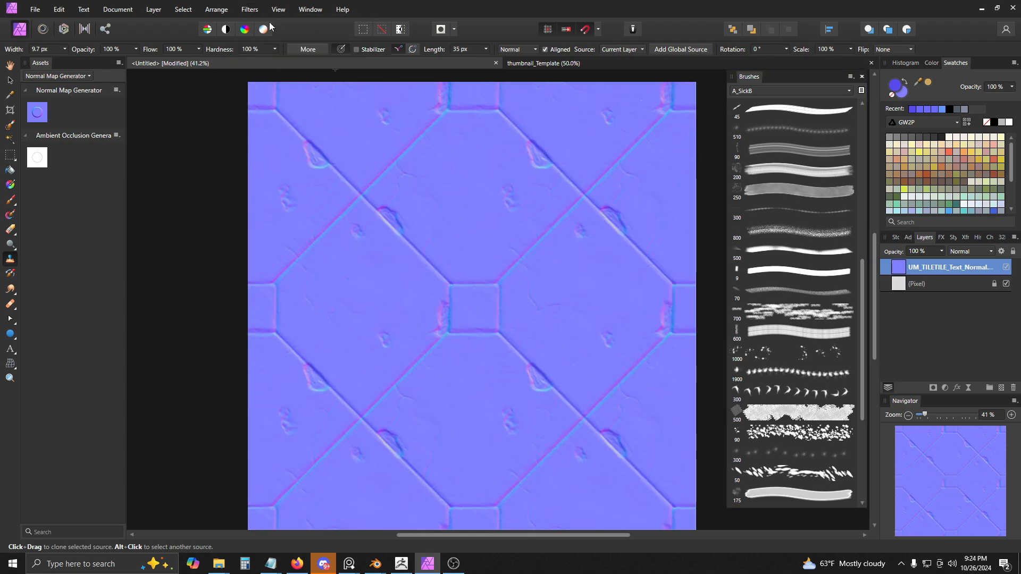
left_click(249, 9)
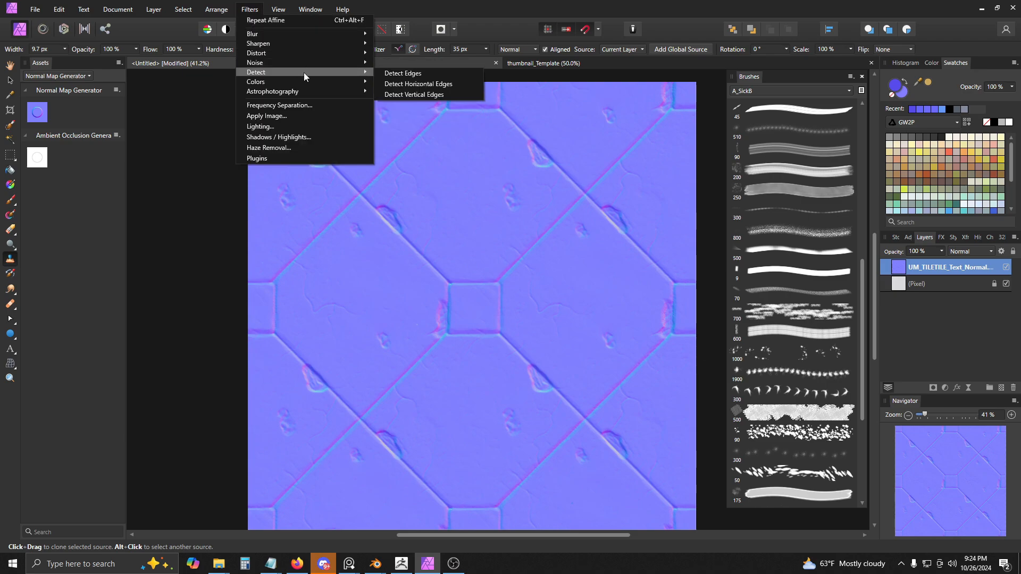
mouse_move(305, 52)
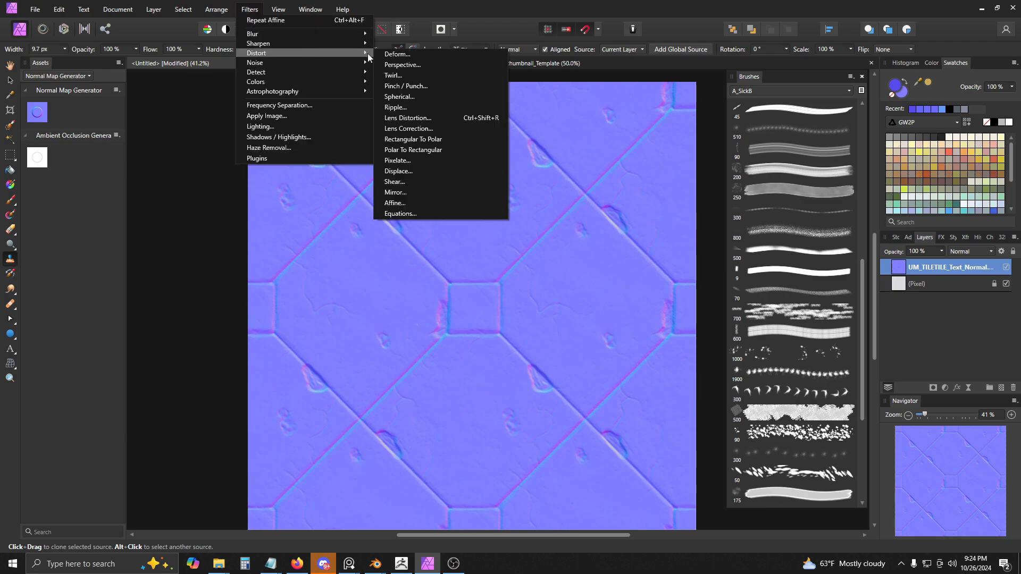
left_click(396, 203)
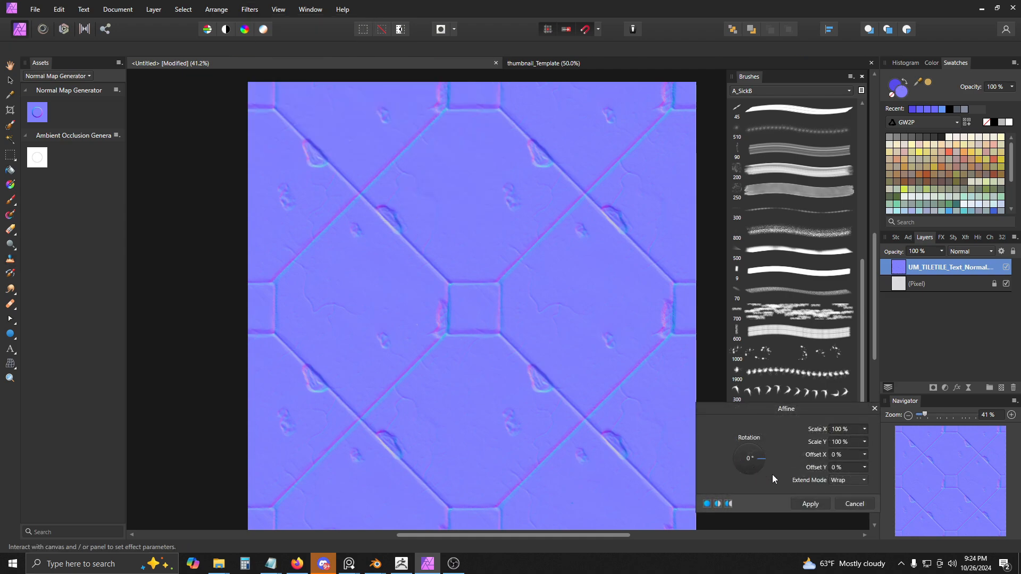
left_click(843, 456)
key("Return")
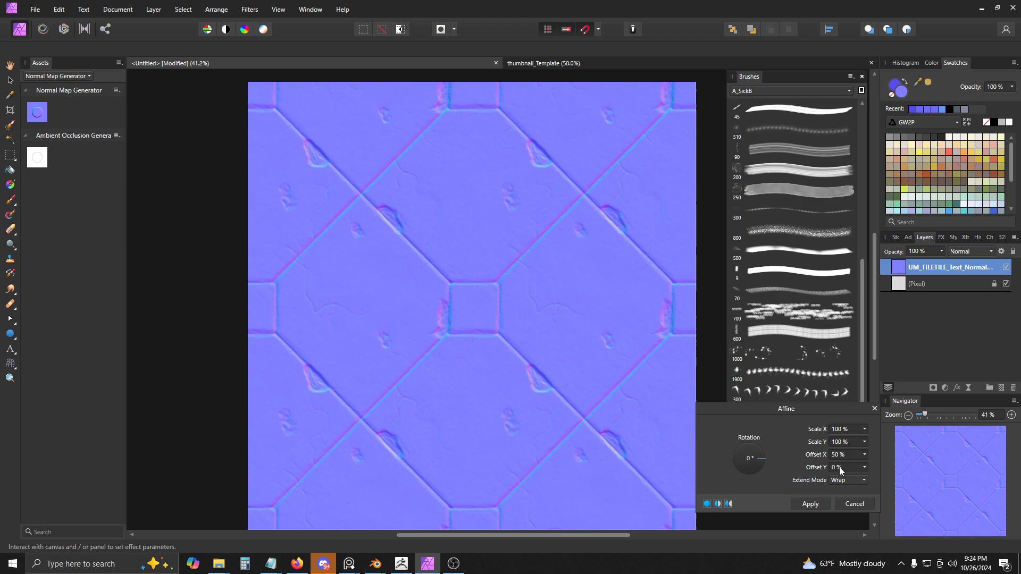
key("Return")
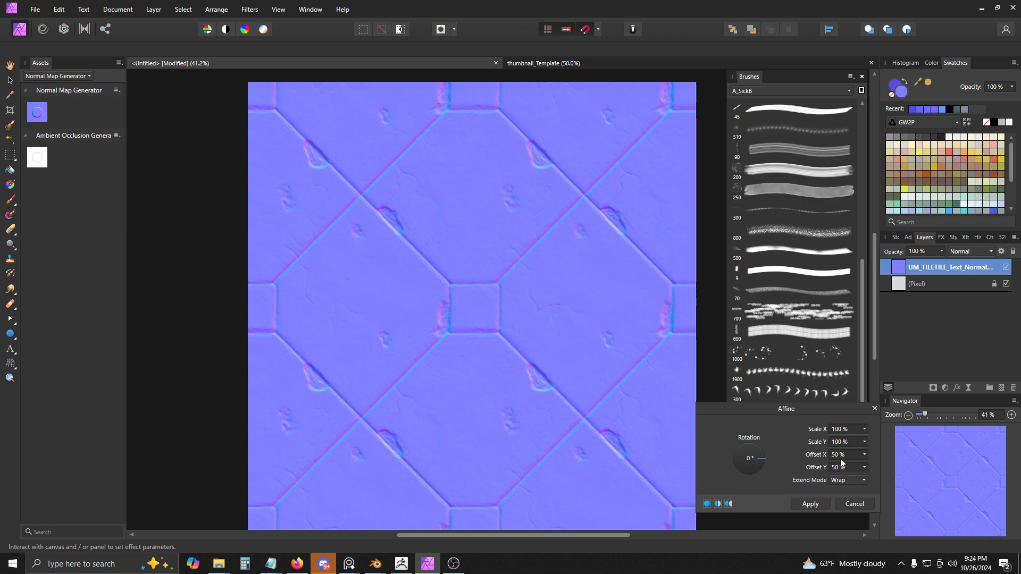
left_click(853, 503)
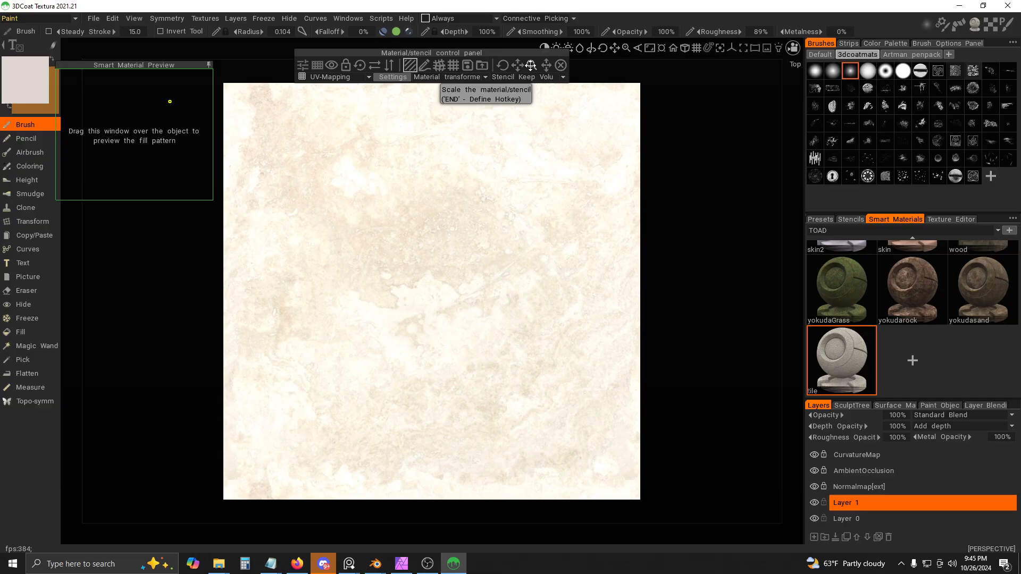
- In 3DCoat Textura, set the brush to radius 0.200 and 44% depth and test the tile smart material on Layer 1 beside the central square
left_click(370, 78)
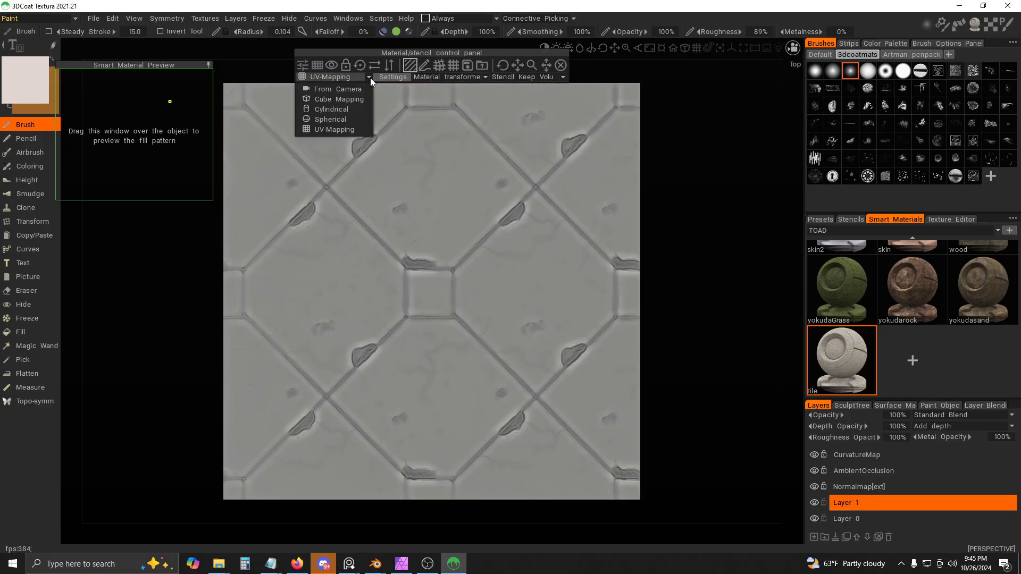
left_click(370, 78)
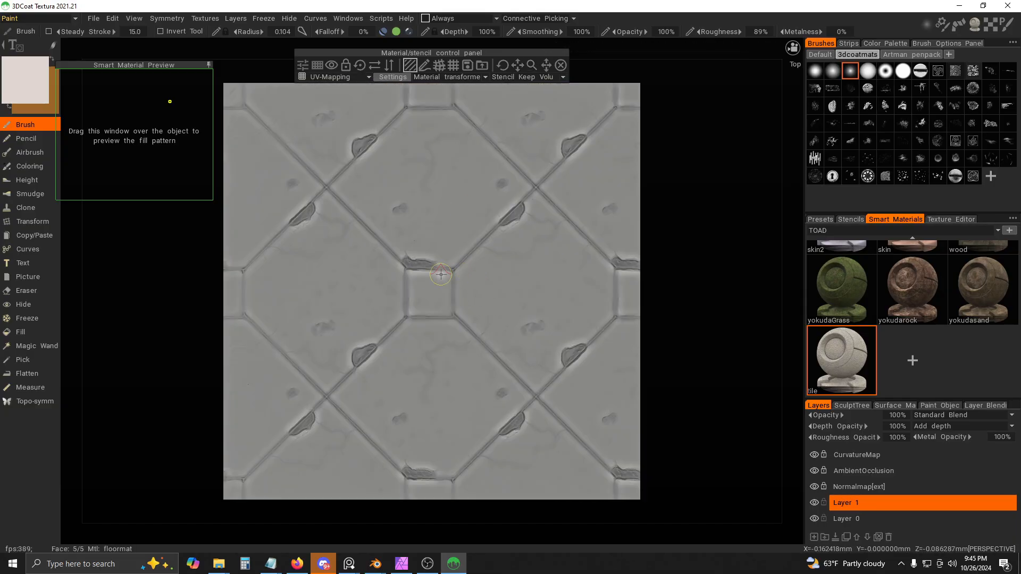
right_click_drag(445, 273, 472, 276)
mouse_move(483, 277)
left_mouse_down()
mouse_move(516, 259)
mouse_move(558, 279)
mouse_move(534, 264)
mouse_move(499, 274)
left_mouse_up()
key("ctrl+z")
right_click_drag(514, 271, 515, 283)
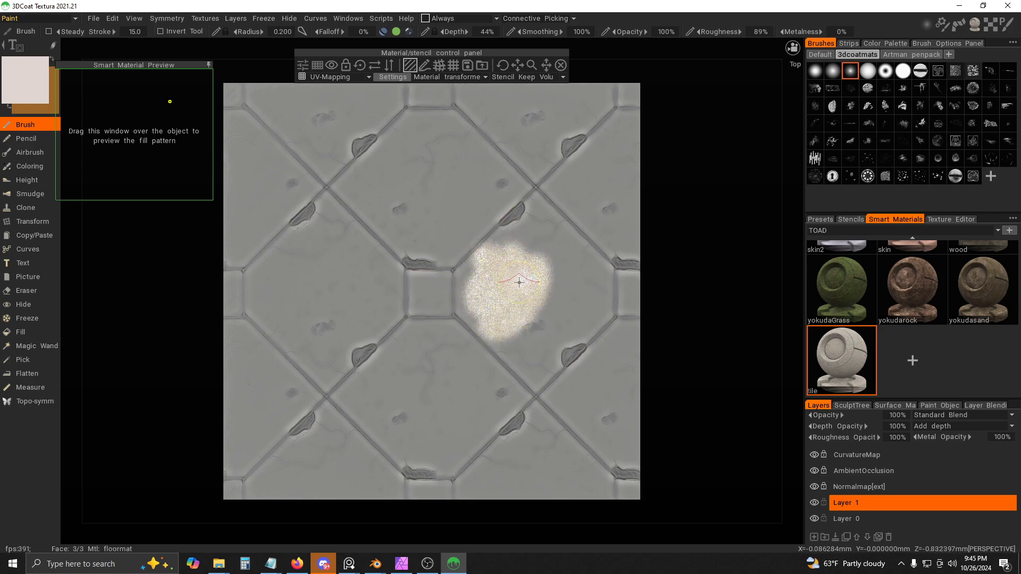
- Undo the tile material test strokes on Layer 1 and rescale the smart material's projection
left_click_drag(518, 281, 559, 271)
key("ctrl+z")
key("ctrl+z")
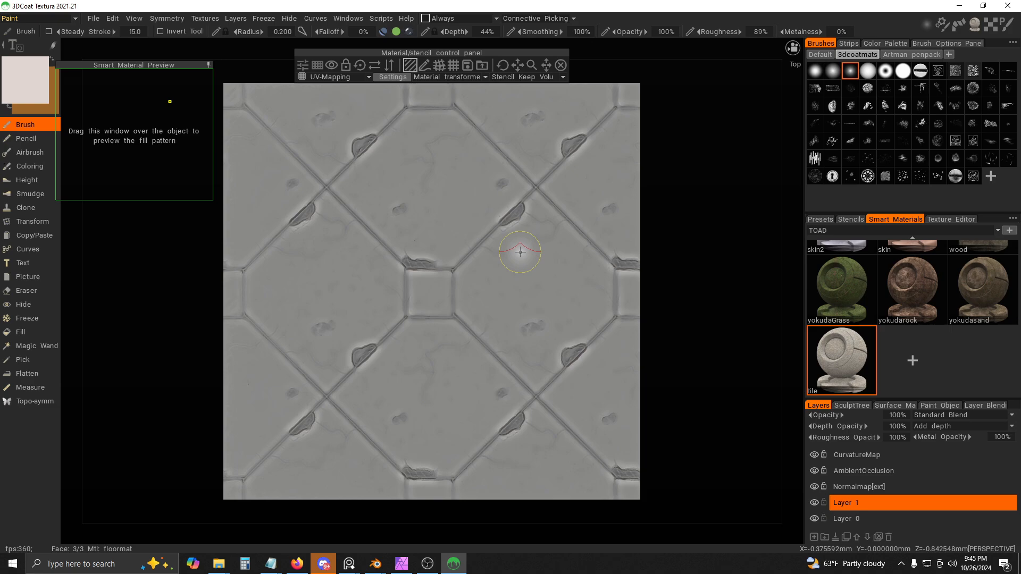
left_click_drag(531, 64, 529, 65)
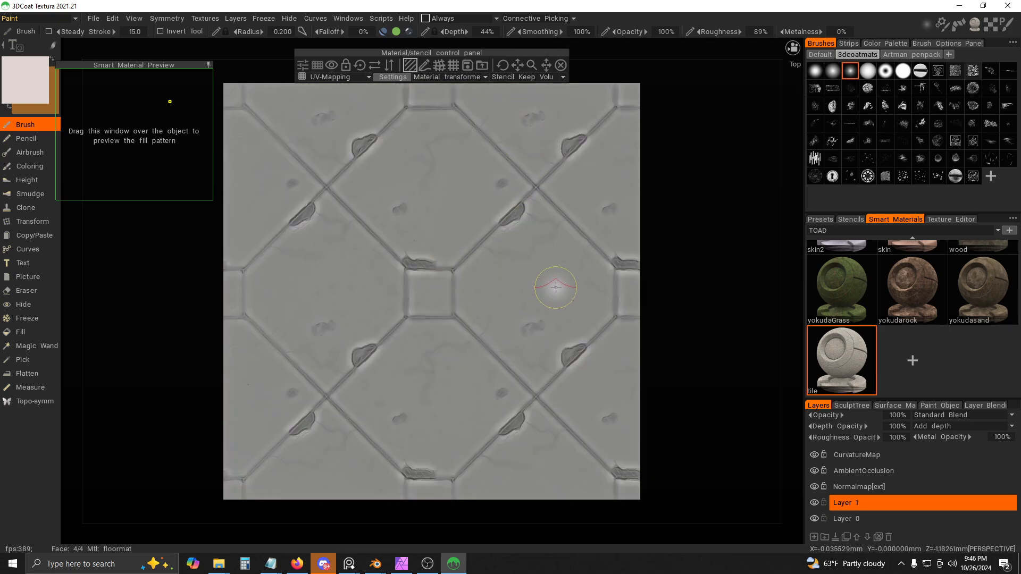
- Hide the CurvatureMap layer, test the tile material beside the central square, and undo the stroke
left_click(814, 455)
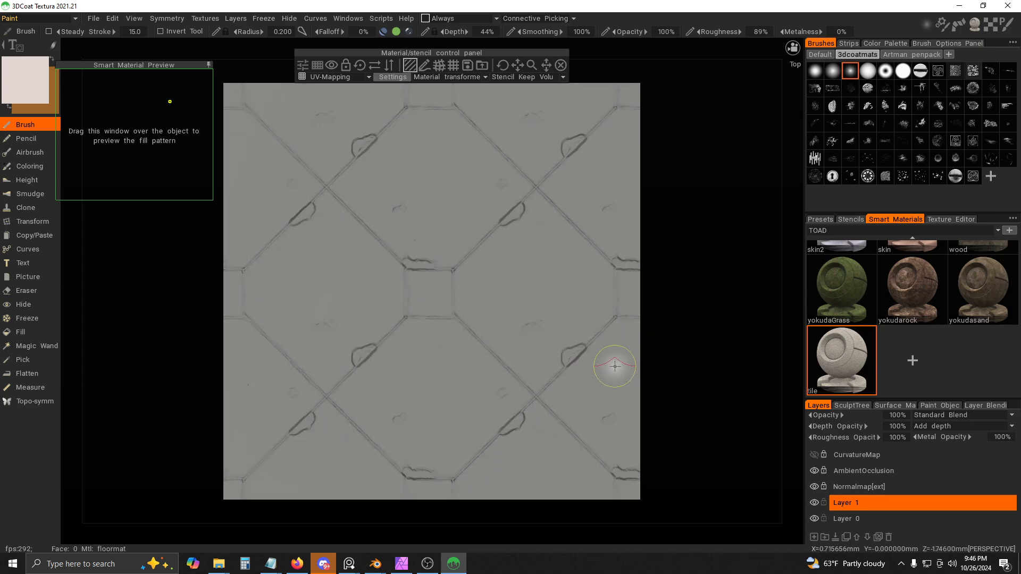
mouse_move(495, 282)
left_mouse_down()
mouse_move(520, 260)
mouse_move(506, 262)
mouse_move(524, 218)
left_mouse_up()
right_click_drag(647, 306, 752, 322)
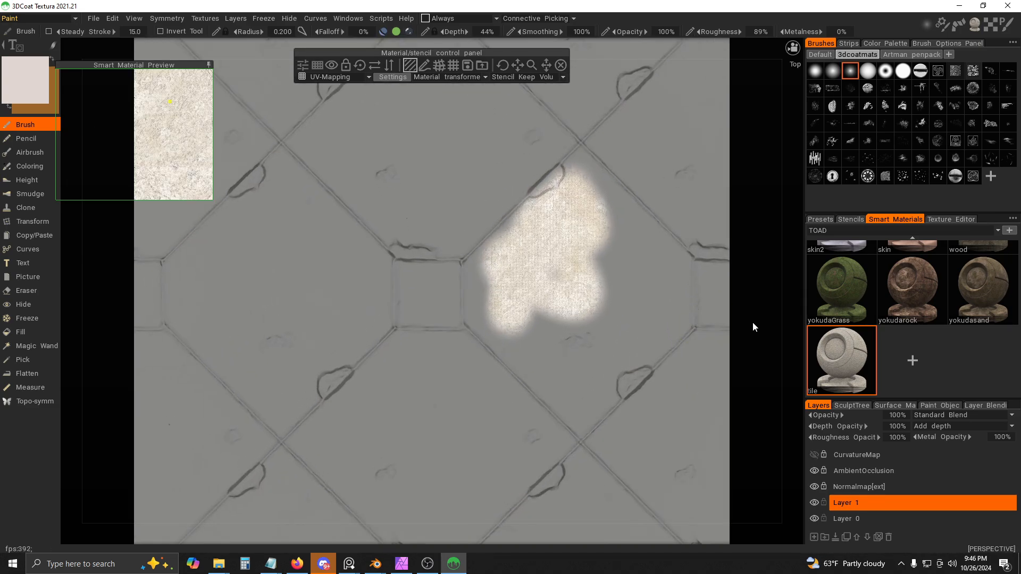
middle_click_drag(752, 321, 698, 330)
mouse_move(698, 330)
right_mouse_down()
mouse_move(726, 367)
mouse_move(688, 335)
mouse_move(669, 335)
right_mouse_up()
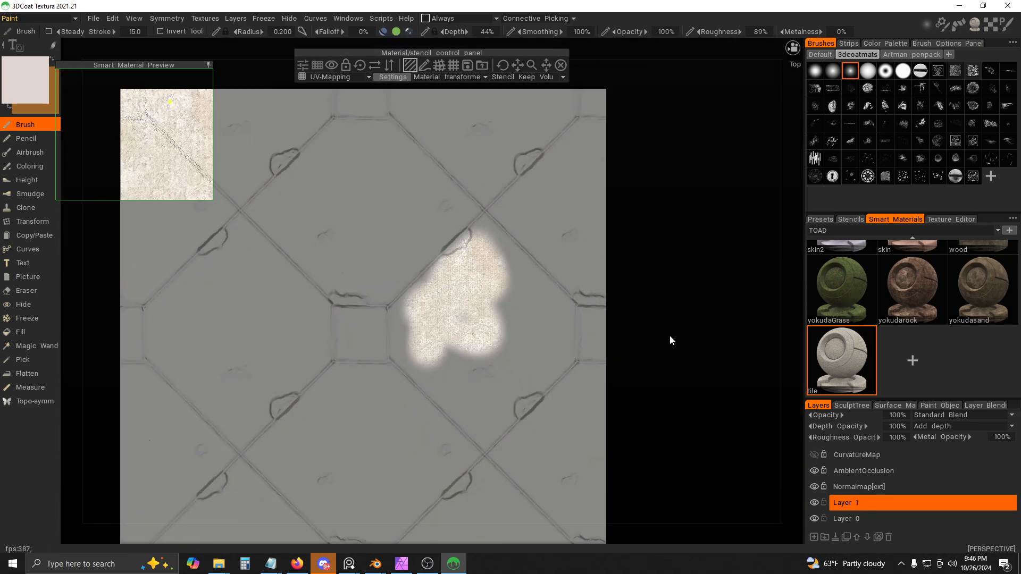
key("ctrl+z")
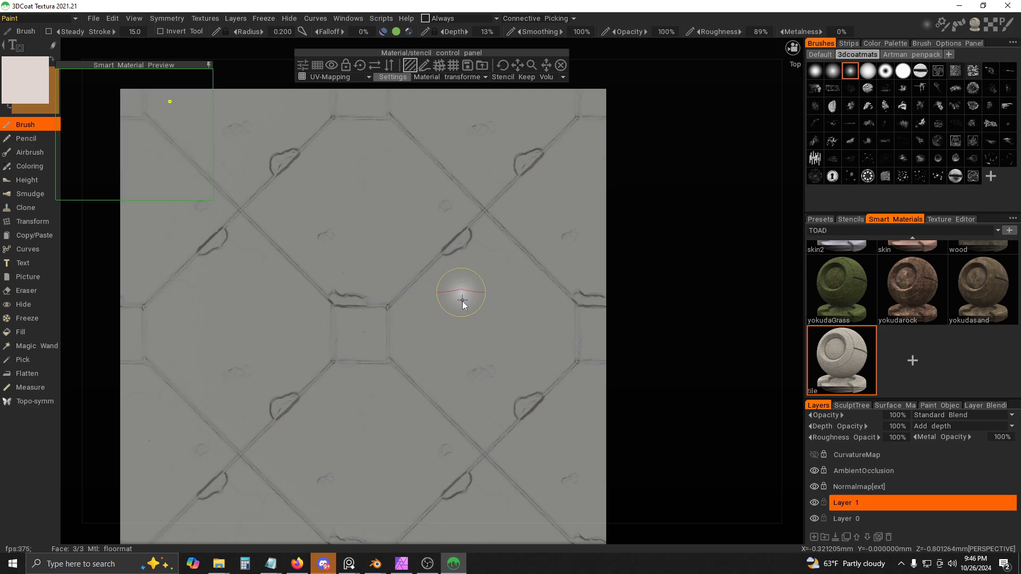
- Choose the first soft round brush preset and set its radius to 0.252
left_click(868, 70)
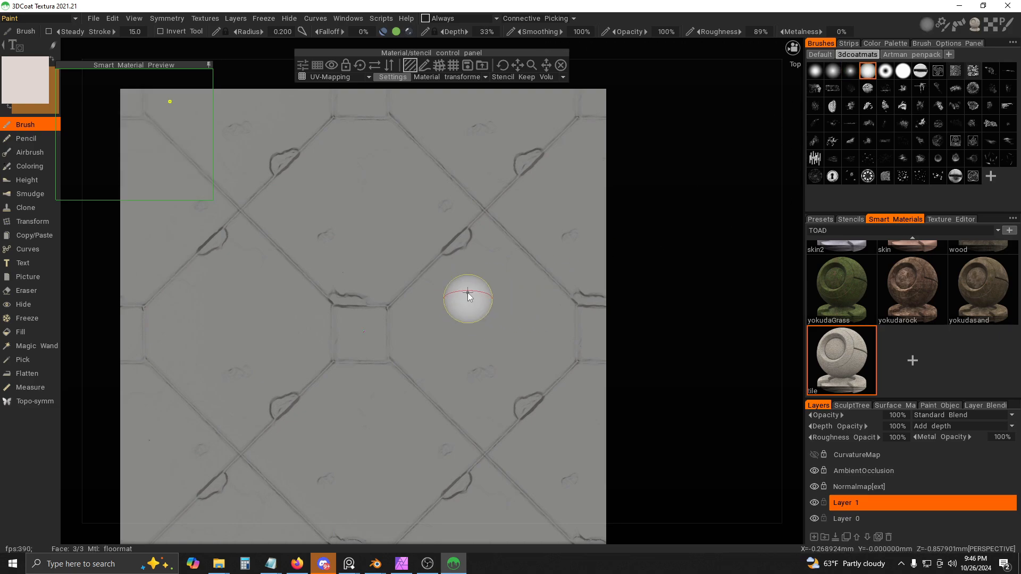
left_click(833, 71)
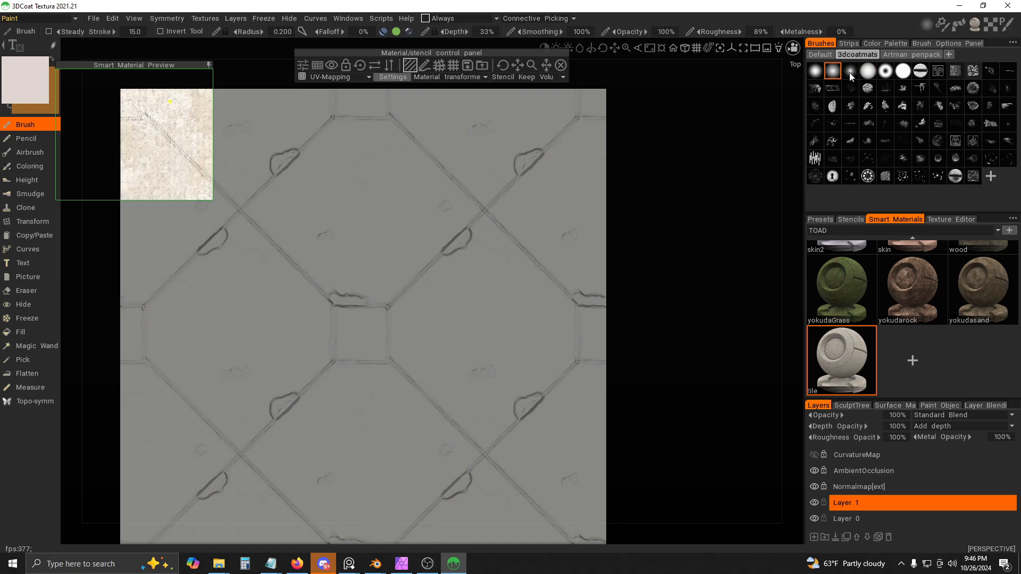
left_click(815, 71)
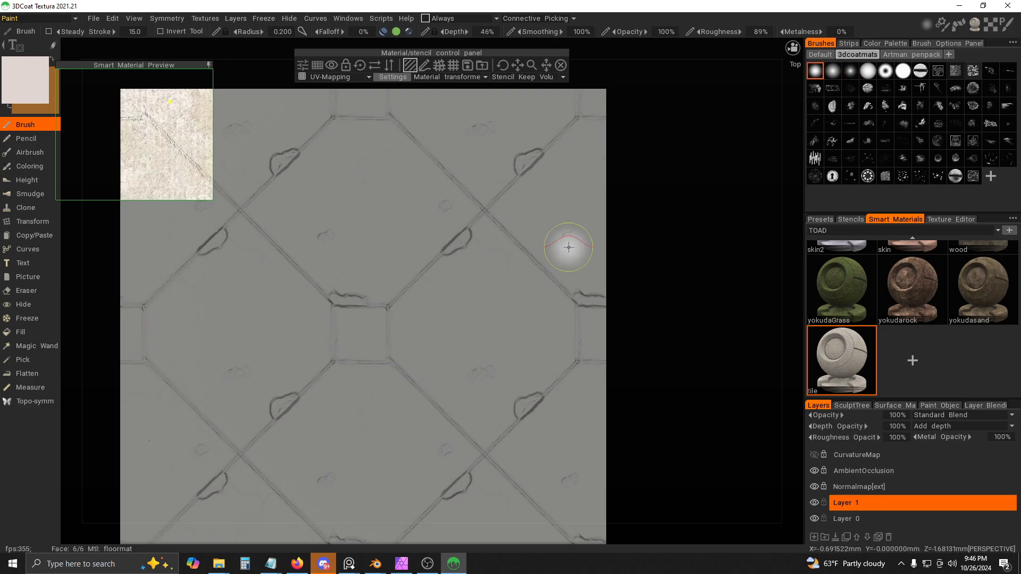
right_click_drag(468, 315, 463, 309)
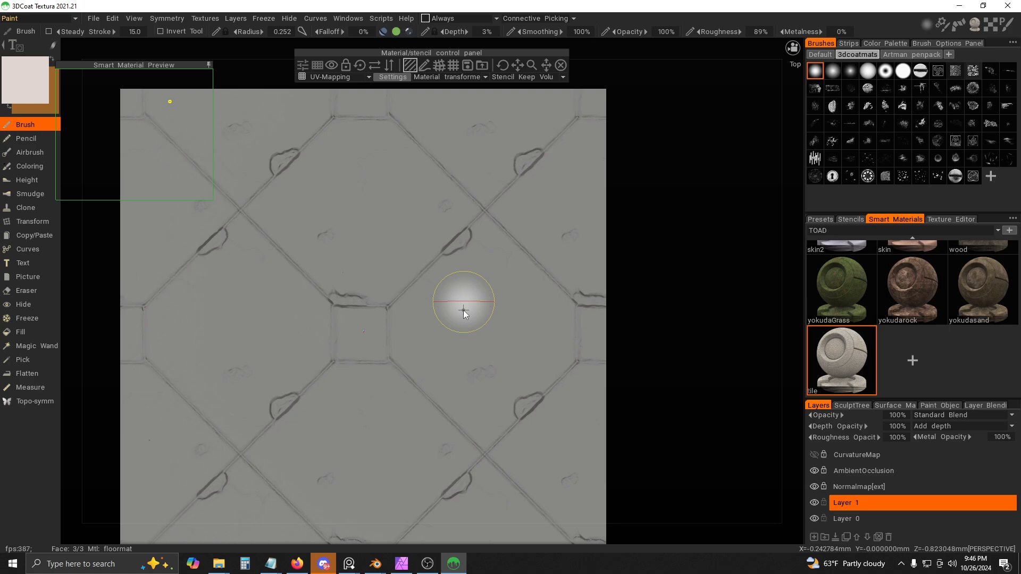
- Show the CurvatureMap layer and paint the tile material at 6% depth over the whole octagonal tile right of the central square
mouse_move(463, 314)
left_mouse_down()
mouse_move(433, 303)
mouse_move(481, 269)
mouse_move(444, 337)
mouse_move(448, 376)
mouse_move(487, 319)
mouse_move(516, 372)
mouse_move(515, 292)
left_mouse_up()
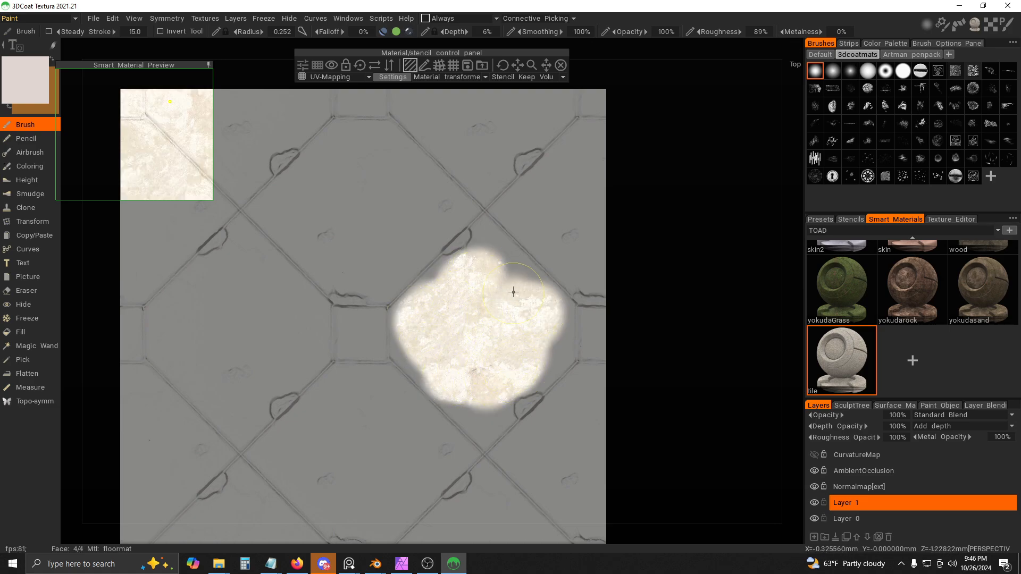
left_click(814, 456)
mouse_move(495, 388)
left_mouse_down()
mouse_move(492, 415)
mouse_move(420, 358)
mouse_move(481, 231)
mouse_move(558, 331)
mouse_move(553, 355)
mouse_move(520, 356)
mouse_move(477, 251)
left_mouse_up()
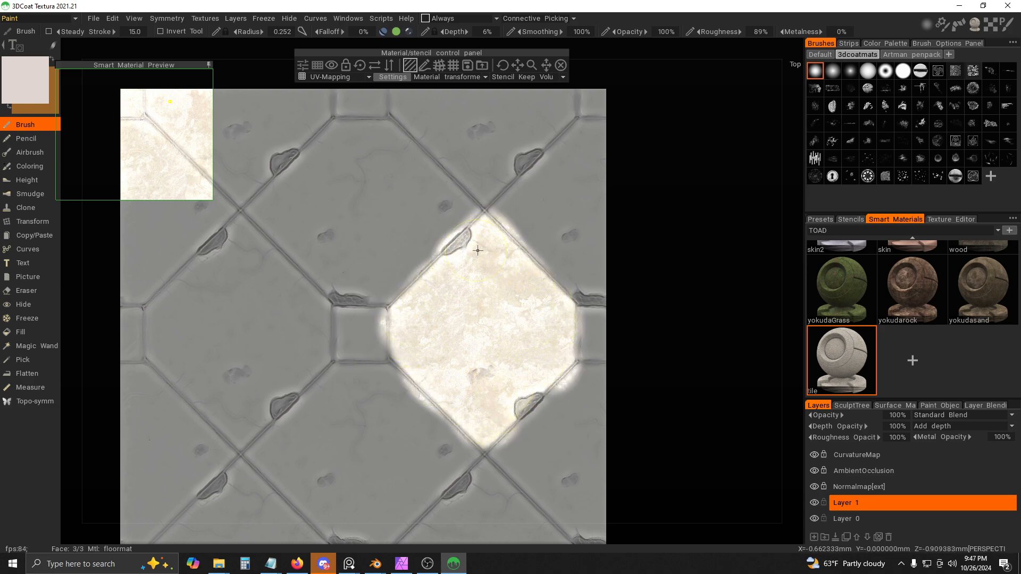
- Set the brush radius to 0.282 and paint the tile material over the octagonal tile above the central square
mouse_move(618, 359)
left_mouse_down()
mouse_move(654, 339)
mouse_move(684, 255)
mouse_move(696, 353)
left_mouse_up()
scroll(502, 311, "down", 3)
middle_click_drag(420, 315, 481, 309)
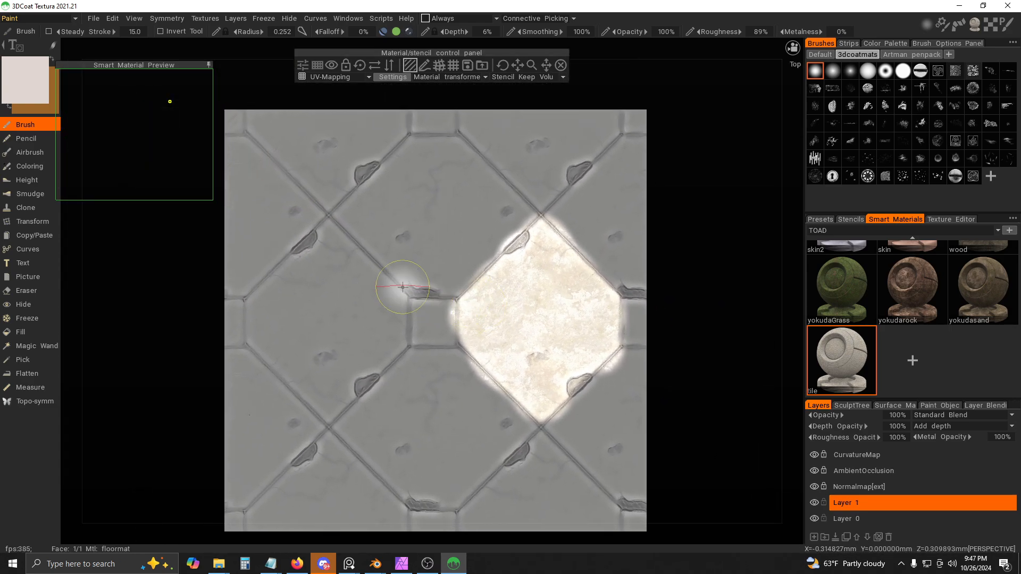
right_click_drag(403, 287, 409, 292)
mouse_move(530, 65)
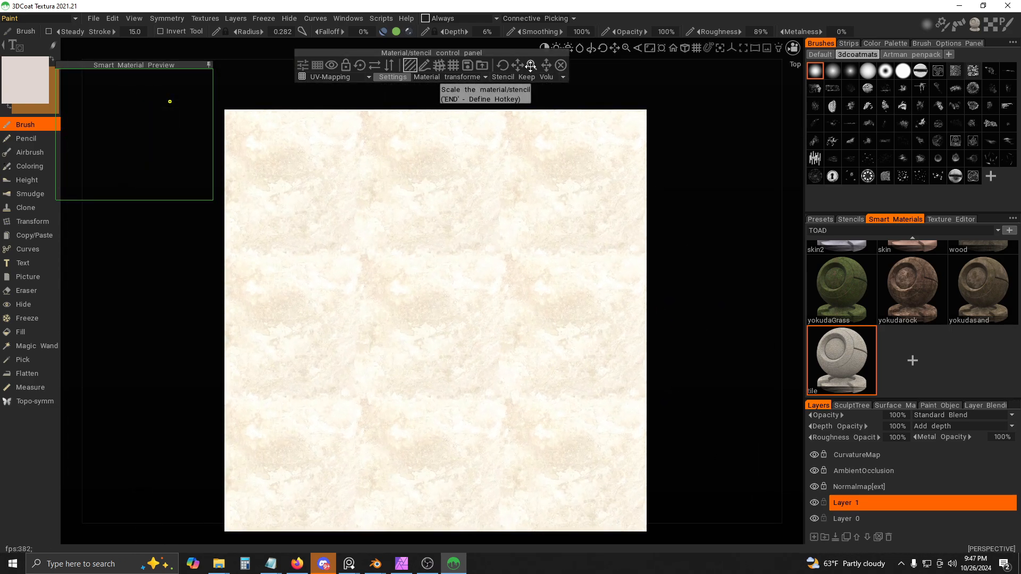
mouse_move(408, 162)
left_mouse_down()
mouse_move(376, 200)
mouse_move(453, 176)
mouse_move(510, 214)
mouse_move(378, 240)
mouse_move(383, 201)
mouse_move(467, 241)
mouse_move(475, 277)
left_mouse_up()
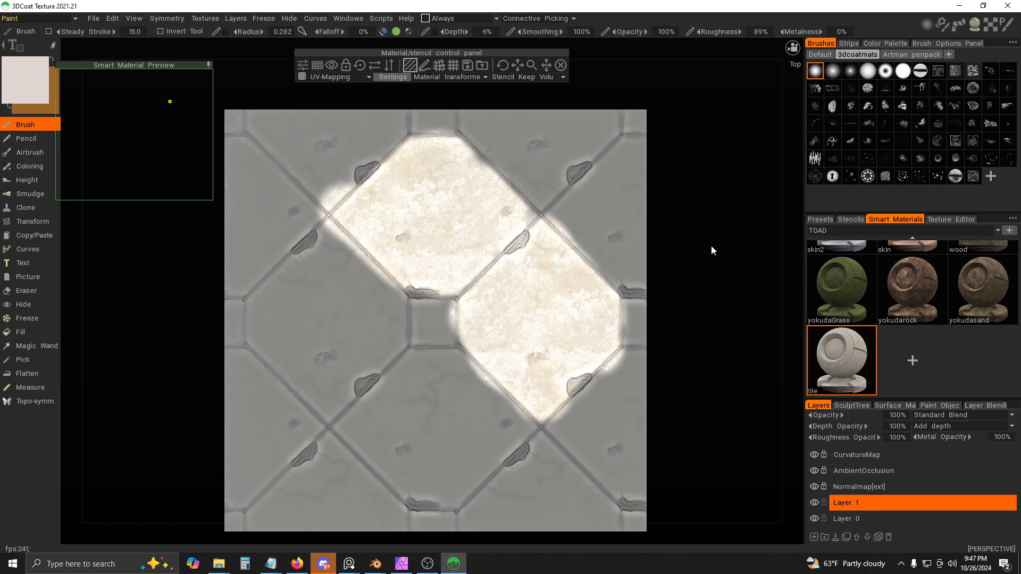
- Readjust the material's projection scale and paint the octagonal tiles left of and below the central square, plus the square itself
mouse_move(711, 255)
left_mouse_down()
mouse_move(604, 146)
mouse_move(488, 179)
mouse_move(488, 310)
mouse_move(509, 186)
mouse_move(698, 211)
mouse_move(708, 236)
left_mouse_up()
left_click_drag(339, 239, 365, 279)
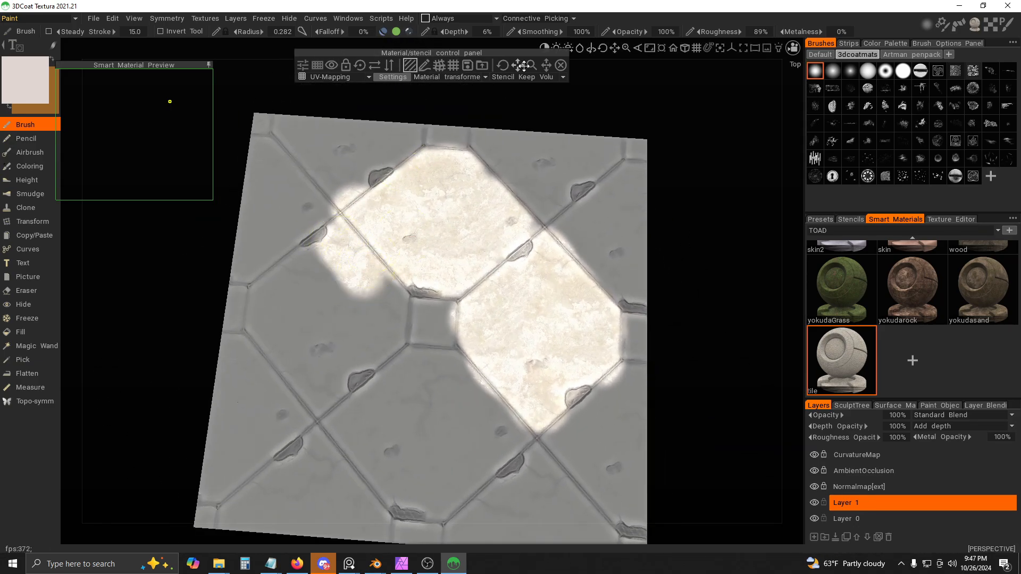
left_click_drag(531, 66, 531, 65)
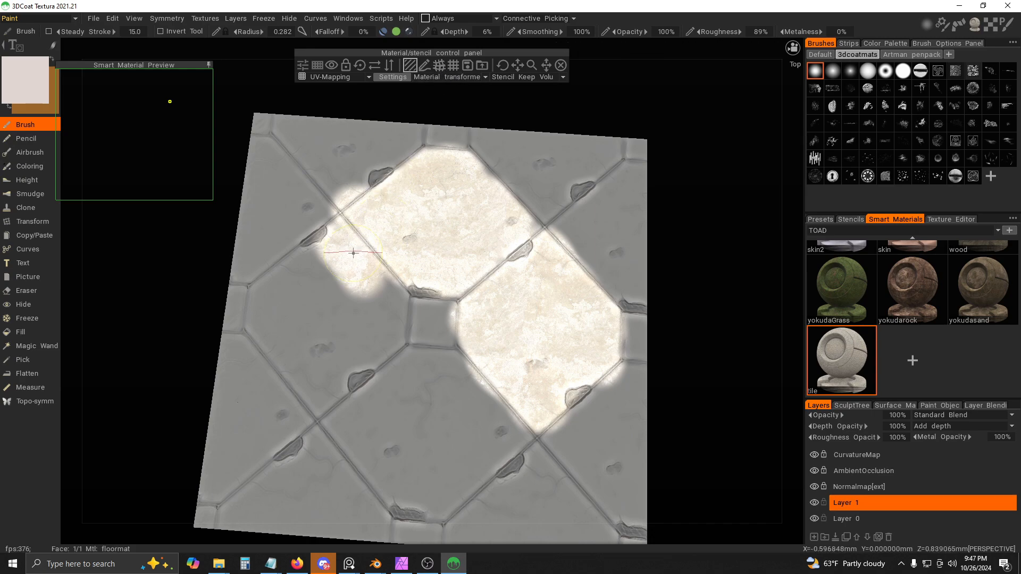
mouse_move(335, 253)
left_mouse_down()
mouse_move(319, 280)
mouse_move(362, 284)
mouse_move(344, 267)
mouse_move(379, 292)
mouse_move(349, 353)
mouse_move(310, 369)
left_mouse_up()
mouse_move(297, 266)
left_mouse_down()
mouse_move(267, 294)
mouse_move(302, 351)
mouse_move(348, 386)
mouse_move(429, 367)
mouse_move(458, 381)
mouse_move(479, 412)
mouse_move(363, 367)
mouse_move(404, 476)
mouse_move(434, 495)
mouse_move(509, 414)
mouse_move(497, 437)
left_mouse_up()
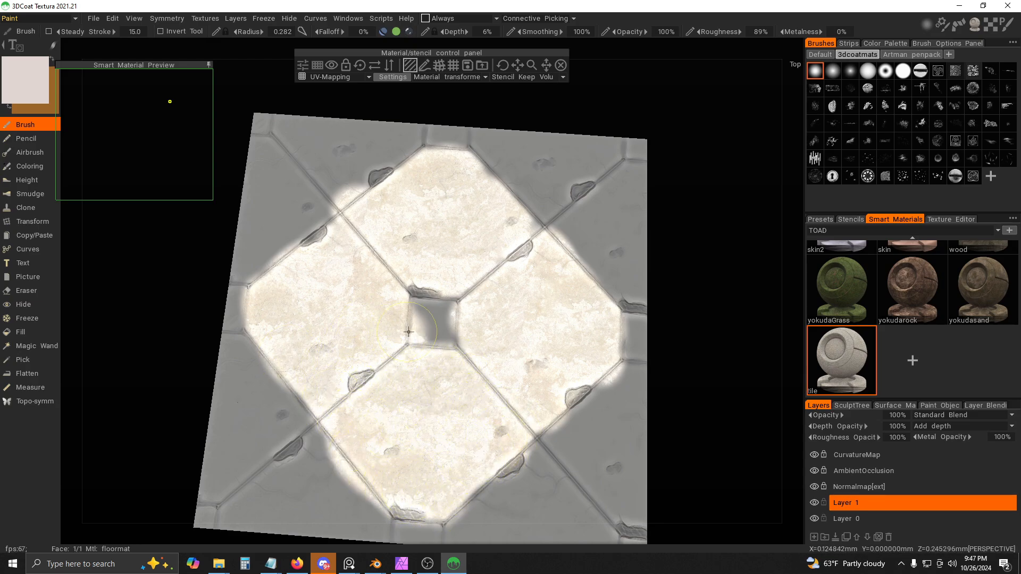
left_click_drag(408, 332, 449, 334)
- Paint the tile material over the plane's lower corners, its right edge and the upper-right corner
mouse_move(287, 424)
left_mouse_down()
mouse_move(282, 404)
mouse_move(275, 446)
mouse_move(232, 448)
mouse_move(219, 408)
left_mouse_up()
middle_click_drag(217, 413, 245, 330)
mouse_move(307, 396)
left_mouse_down()
mouse_move(346, 379)
mouse_move(372, 408)
mouse_move(319, 443)
mouse_move(257, 432)
left_mouse_up()
mouse_move(394, 434)
left_mouse_down()
mouse_move(457, 442)
mouse_move(531, 420)
mouse_move(580, 372)
mouse_move(643, 398)
mouse_move(673, 320)
mouse_move(662, 282)
mouse_move(603, 369)
left_mouse_up()
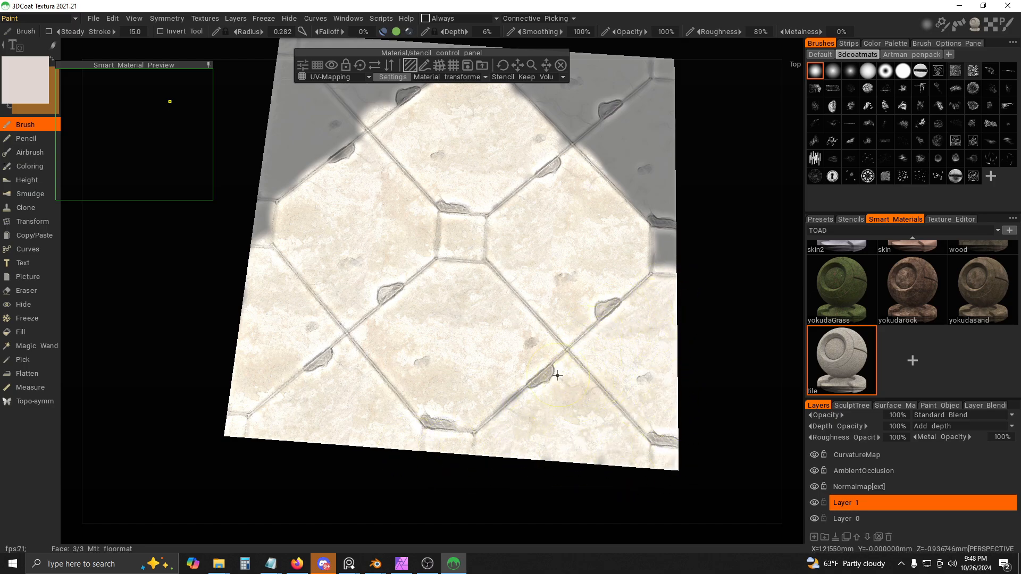
mouse_move(695, 335)
middle_mouse_down()
mouse_move(586, 390)
mouse_move(575, 428)
middle_mouse_up()
mouse_move(550, 404)
left_mouse_down()
mouse_move(550, 333)
mouse_move(518, 250)
mouse_move(547, 141)
mouse_move(479, 149)
mouse_move(474, 188)
left_mouse_up()
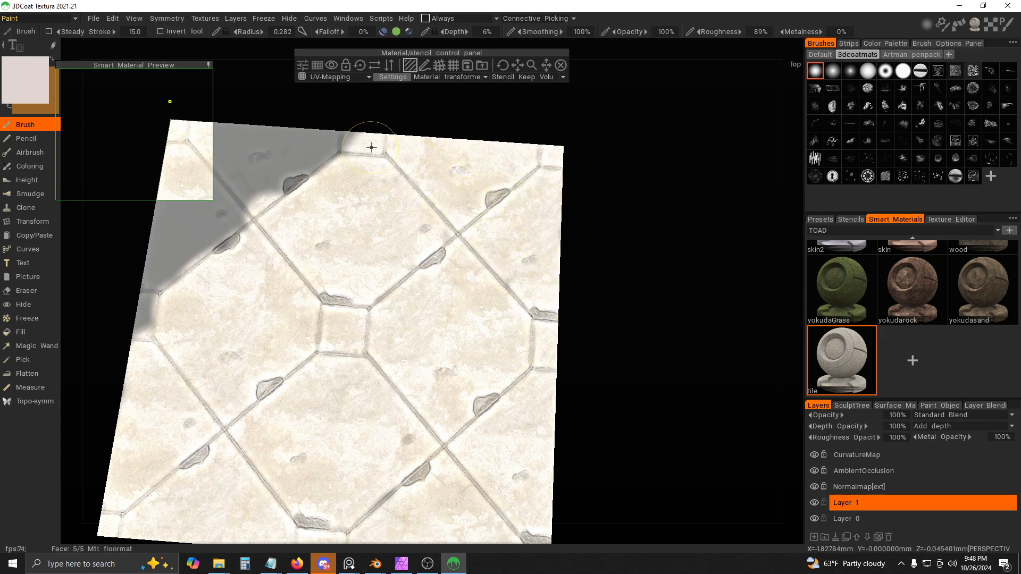
- Cover the plane's remaining upper-left area with the tile material and touch up the surface, returning to a straight top view
left_click_drag(371, 147, 264, 136)
middle_click_drag(265, 136, 417, 160)
mouse_move(378, 196)
left_mouse_down()
mouse_move(444, 164)
mouse_move(319, 201)
mouse_move(306, 152)
left_mouse_up()
mouse_move(297, 276)
left_mouse_down()
mouse_move(351, 232)
mouse_move(271, 336)
left_mouse_up()
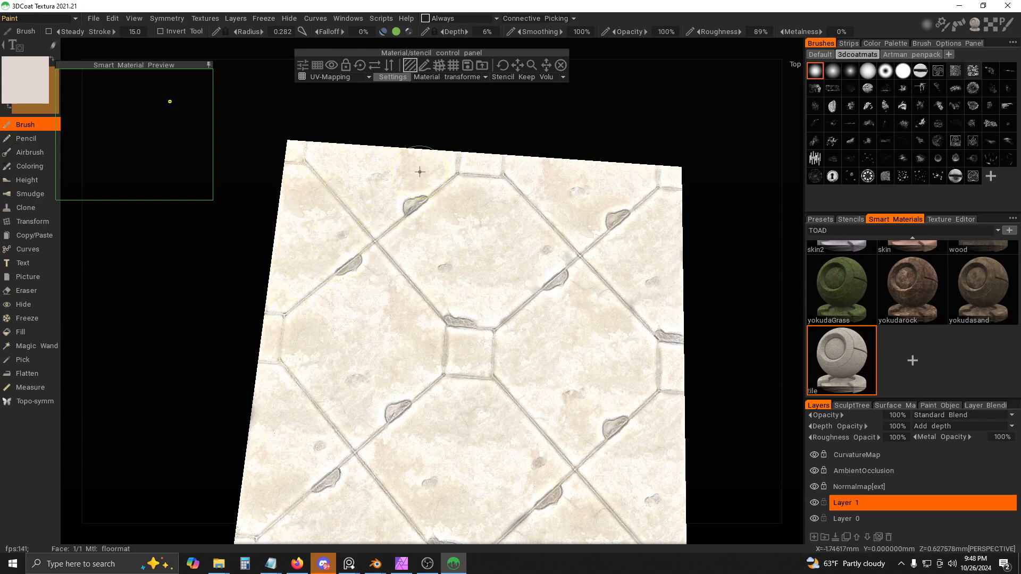
middle_click_drag(721, 334, 646, 260)
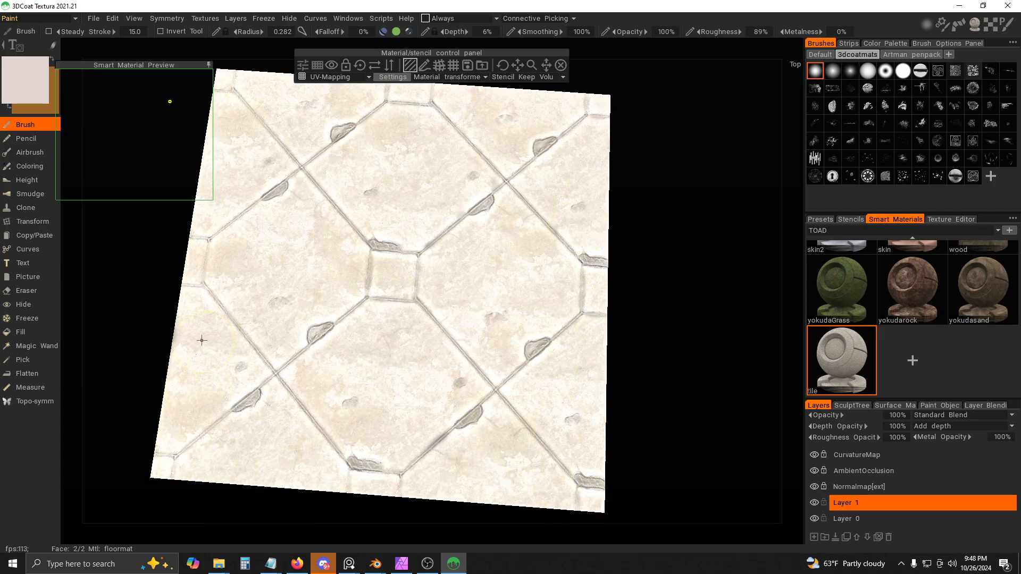
middle_click_drag(215, 170, 242, 215)
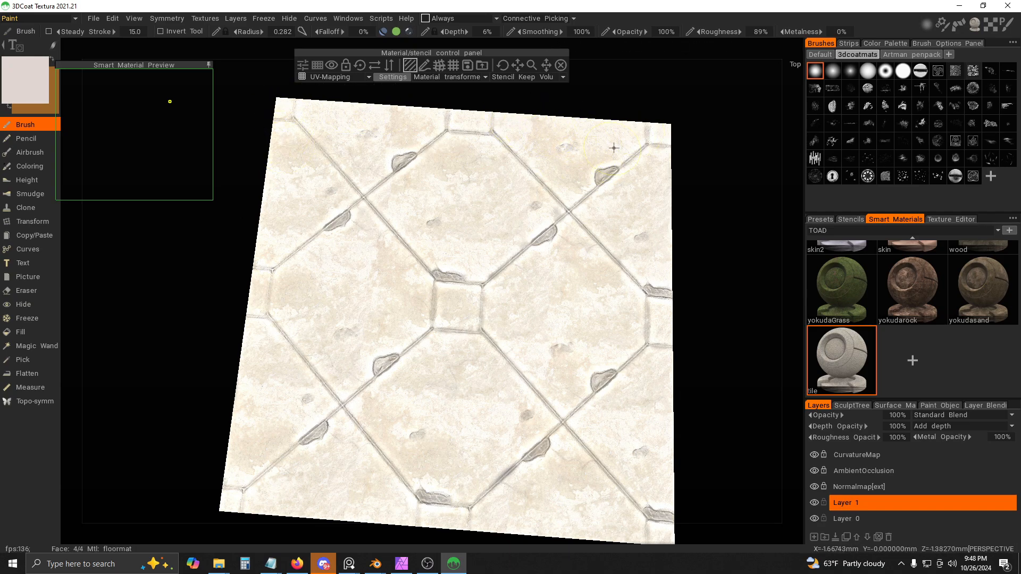
middle_click_drag(693, 285, 658, 261)
left_click_drag(658, 260, 665, 289, "shift")
middle_click_drag(664, 289, 664, 299)
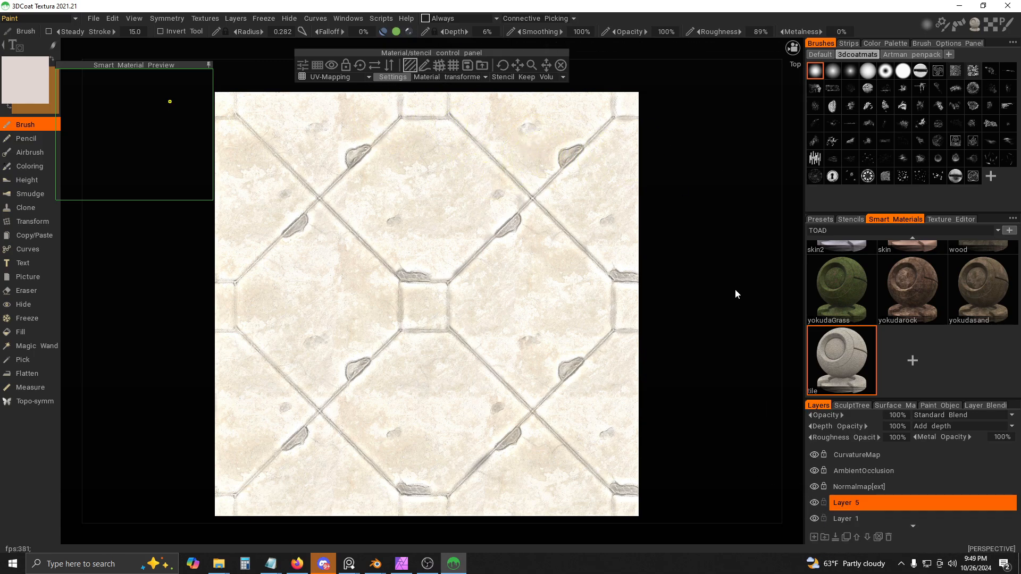
- Clear the smart material, set the paint colour to hue 38.4, saturation 33%, lightness 23%, and adjust the brush's paint channels
scroll(841, 280, "up", 5)
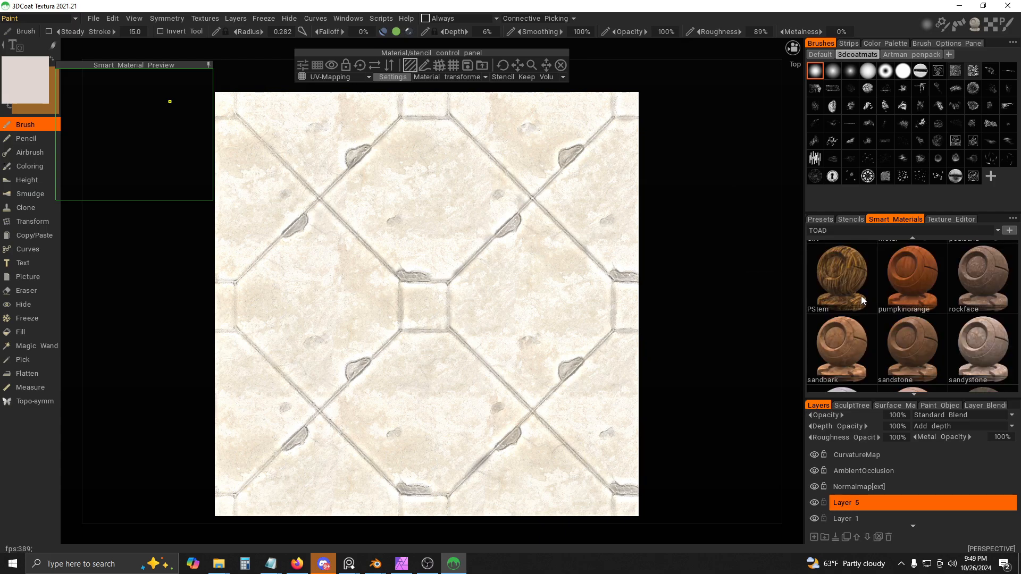
scroll(880, 273, "up", 2)
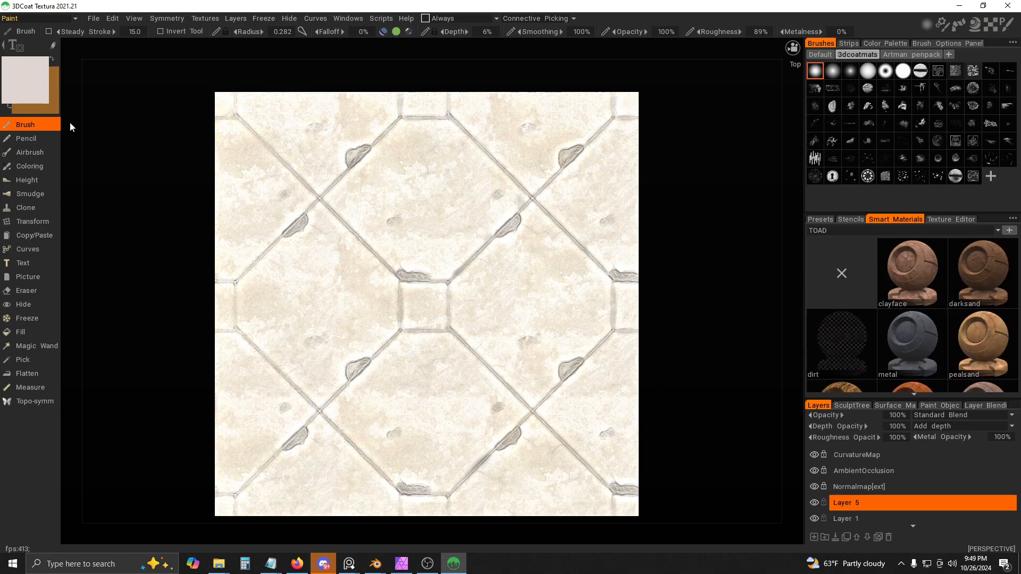
left_click(32, 75)
left_click_drag(361, 318, 360, 288)
left_click_drag(394, 356, 382, 356)
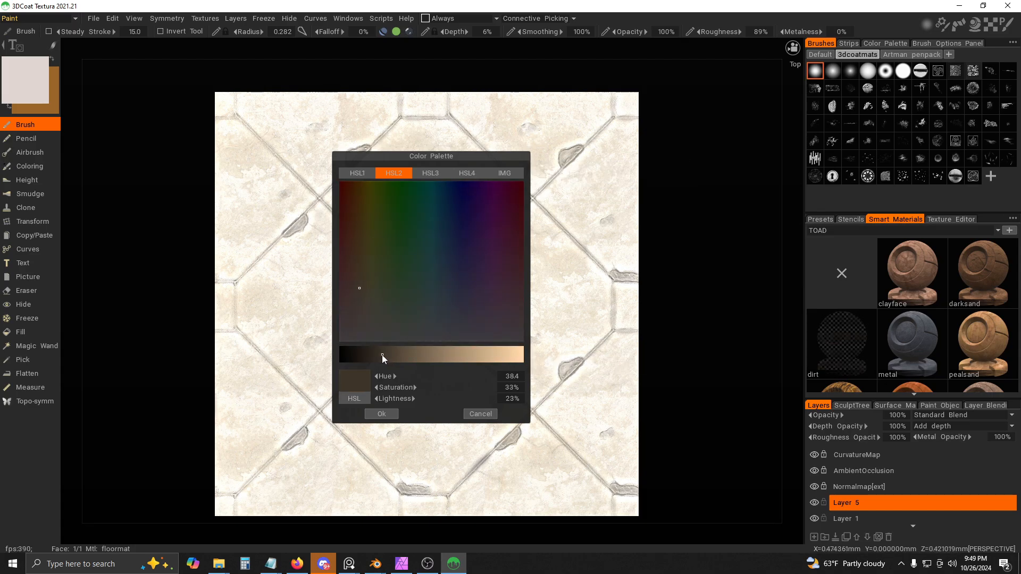
left_click(381, 414)
left_click(408, 32)
mouse_move(380, 33)
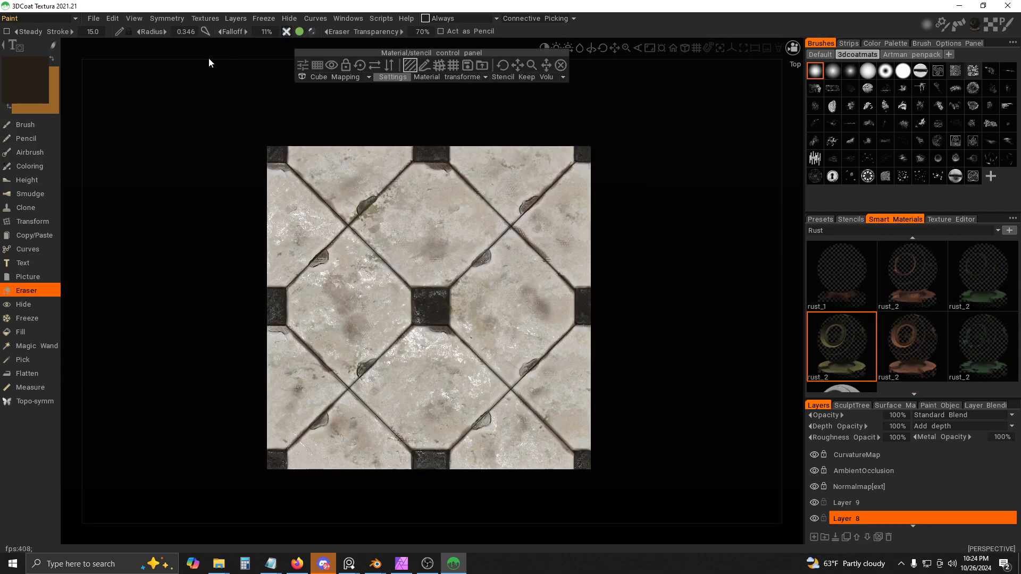
- Start an export to Blender and fill in the existing name UM_TILETILE_Text_Normal.png as the FBX file name
left_click(93, 18)
mouse_move(128, 86)
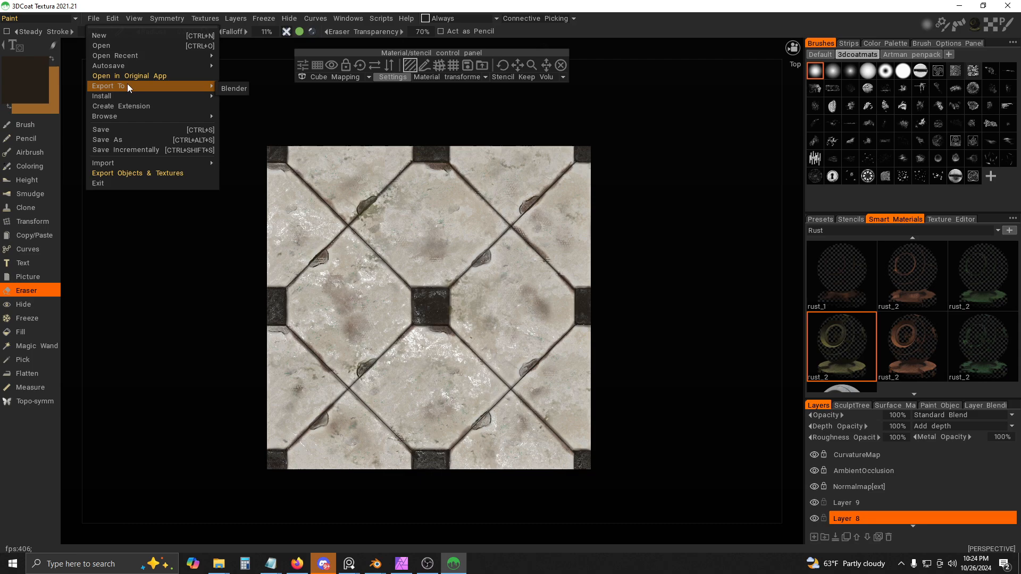
left_click(222, 88)
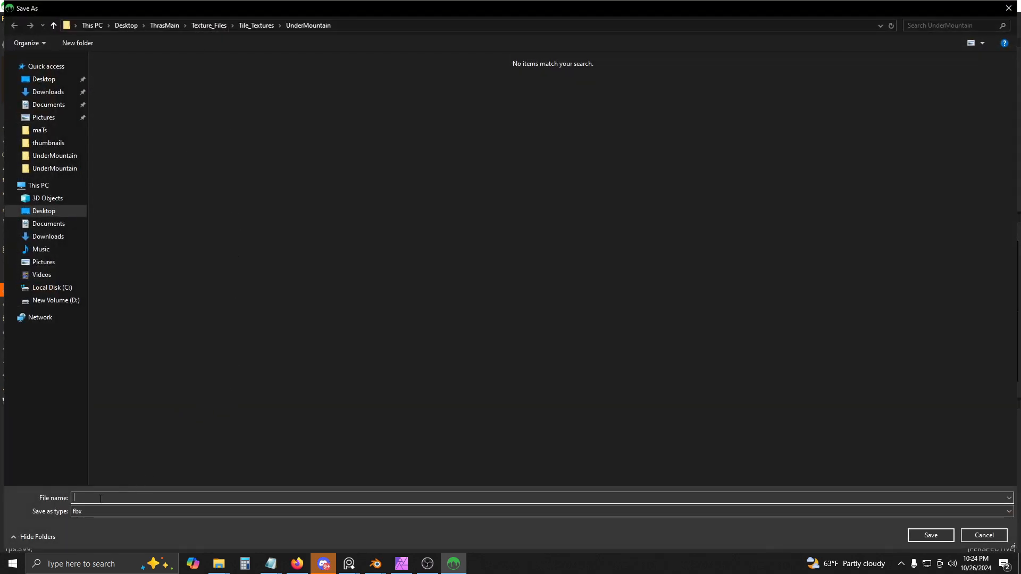
type("UM")
key("Down")
key("Down")
key("Down")
key("Down")
key("Down")
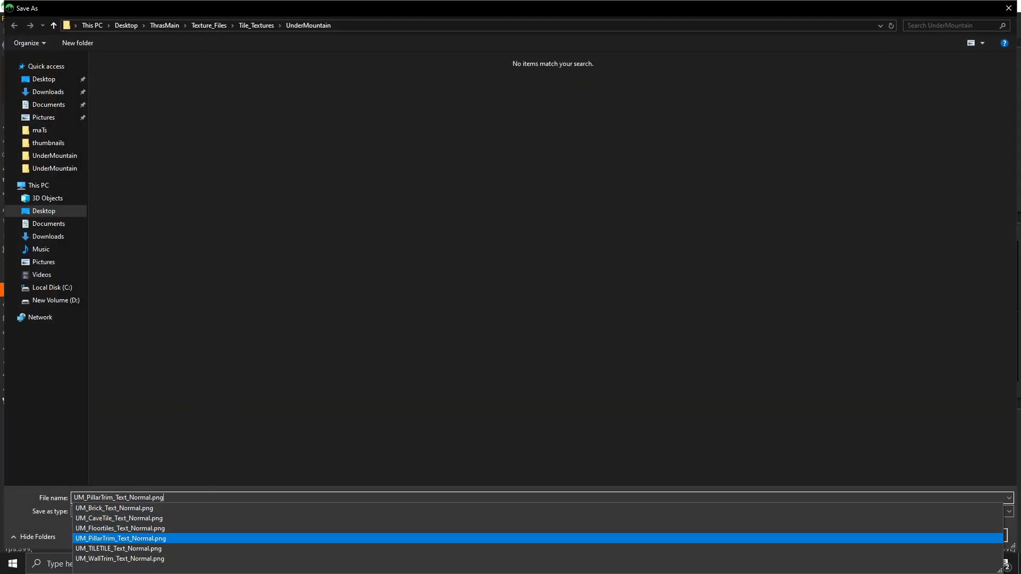
- Shorten the export file name to UM_TILETILE_Text and save it in the UnderMountain folder
left_click(211, 430)
left_click(158, 499)
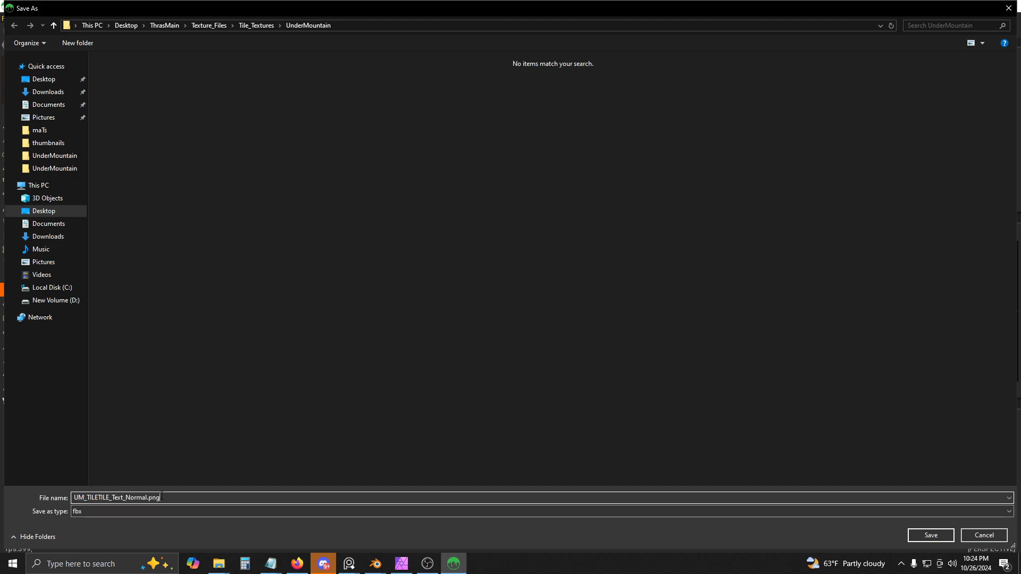
key("BackSpace")
left_click(761, 531)
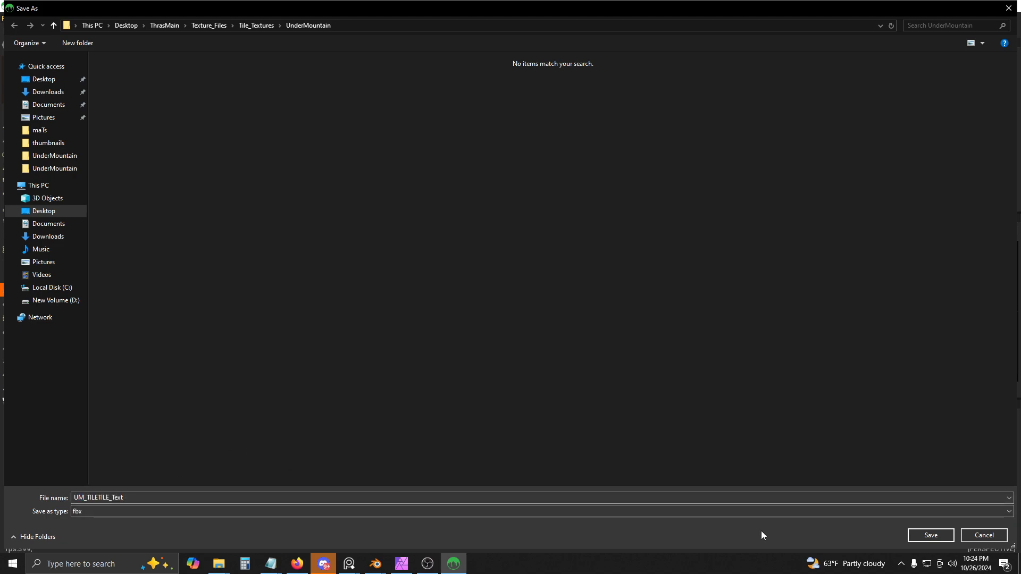
left_click(930, 536)
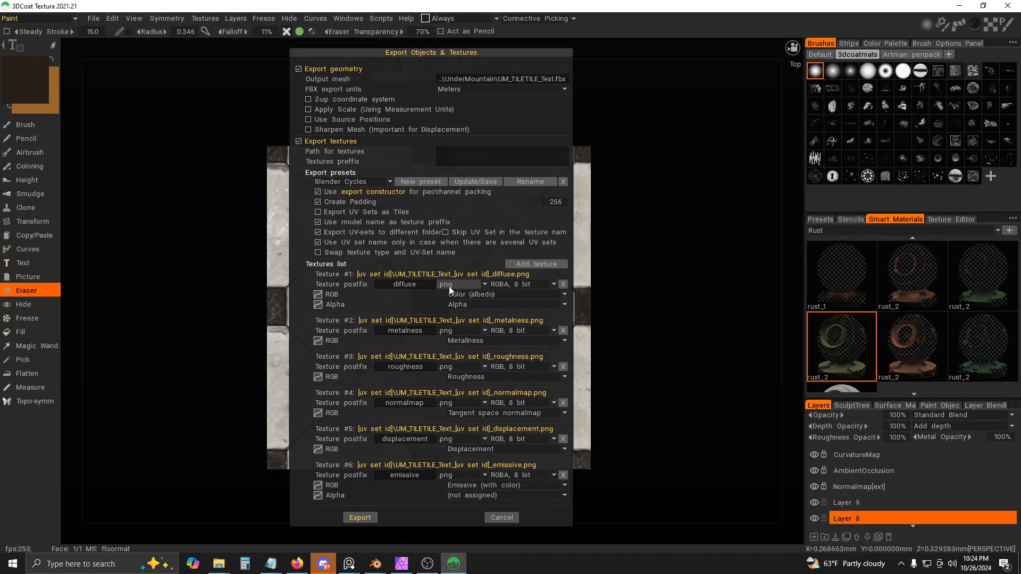
- Remove the metalness, displacement and emissive textures from the export list and disable geometry export
left_click(563, 331)
left_click(563, 421)
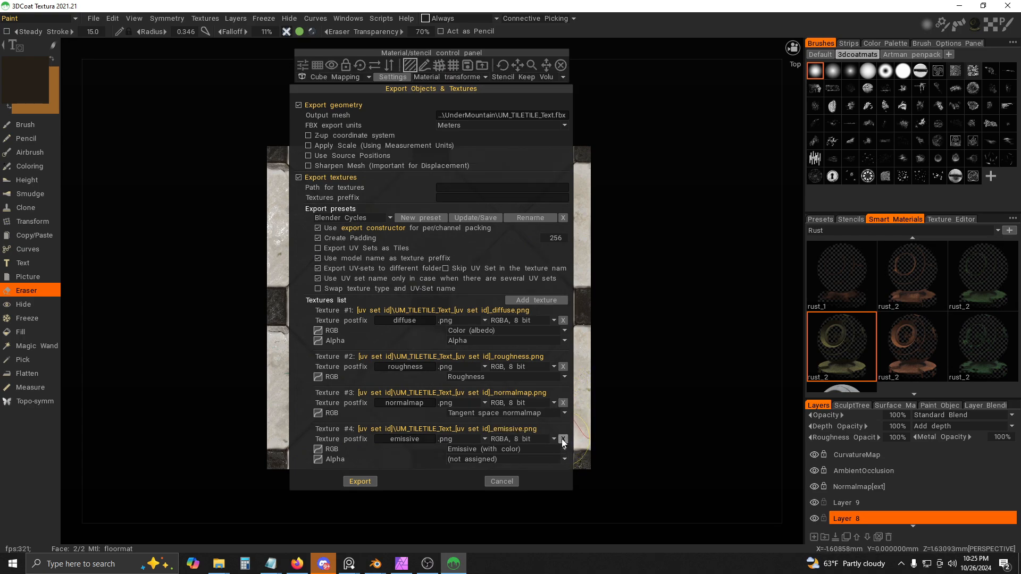
left_click(563, 440)
left_click_drag(385, 111, 601, 151)
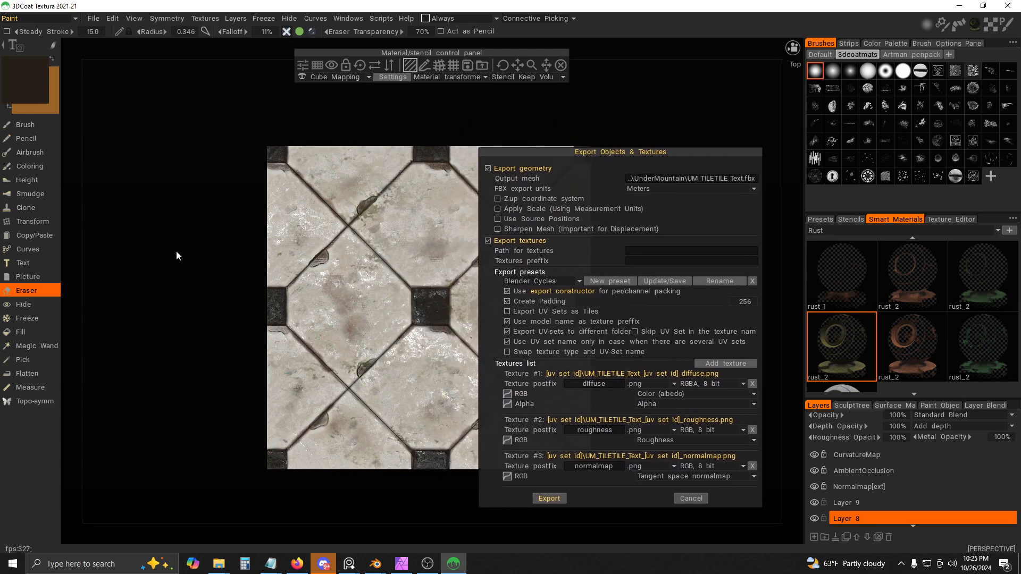
left_click_drag(176, 252, 190, 230)
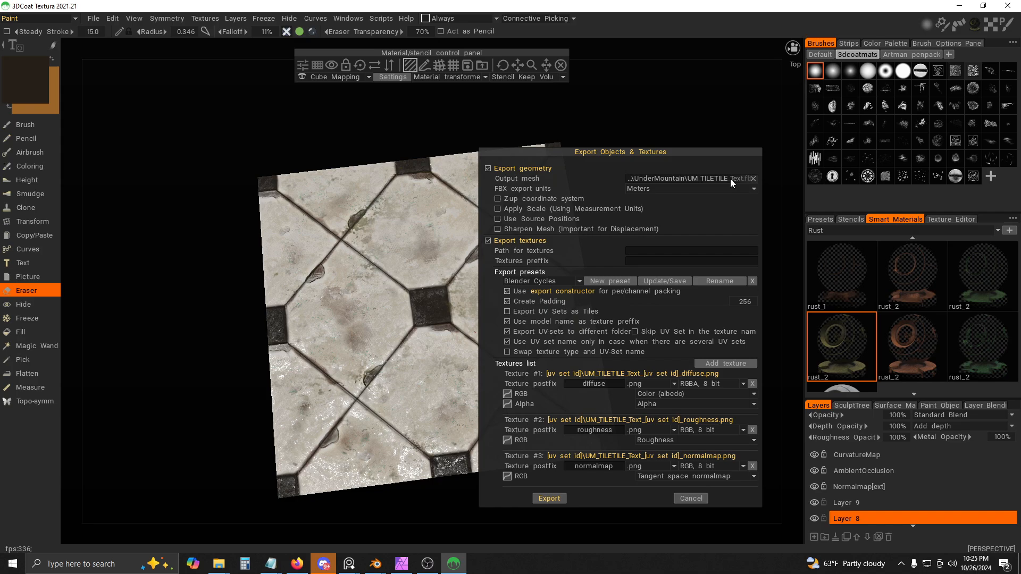
left_click(488, 168)
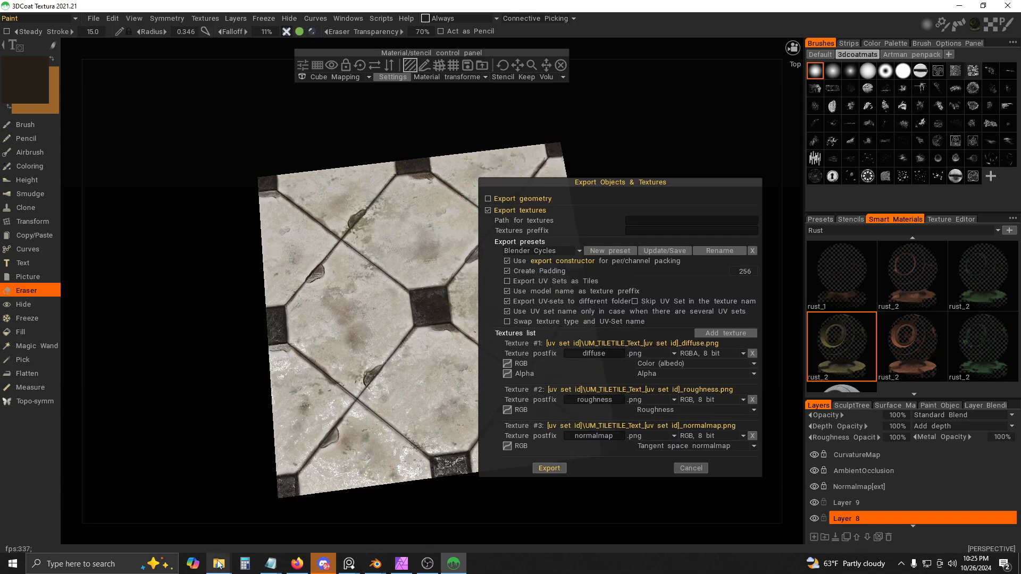
- Rename the existing normal map in the UnderMountain folder to UM_TILETILE_Text_Normal2 and export the textures
mouse_move(219, 565)
left_click(279, 514)
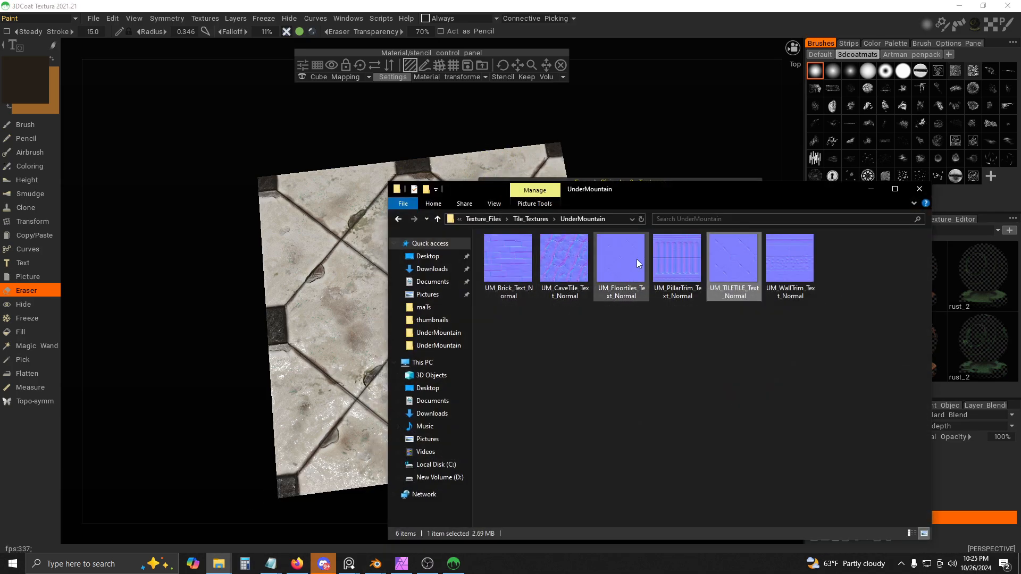
left_click(746, 296)
left_click(755, 300)
type("2")
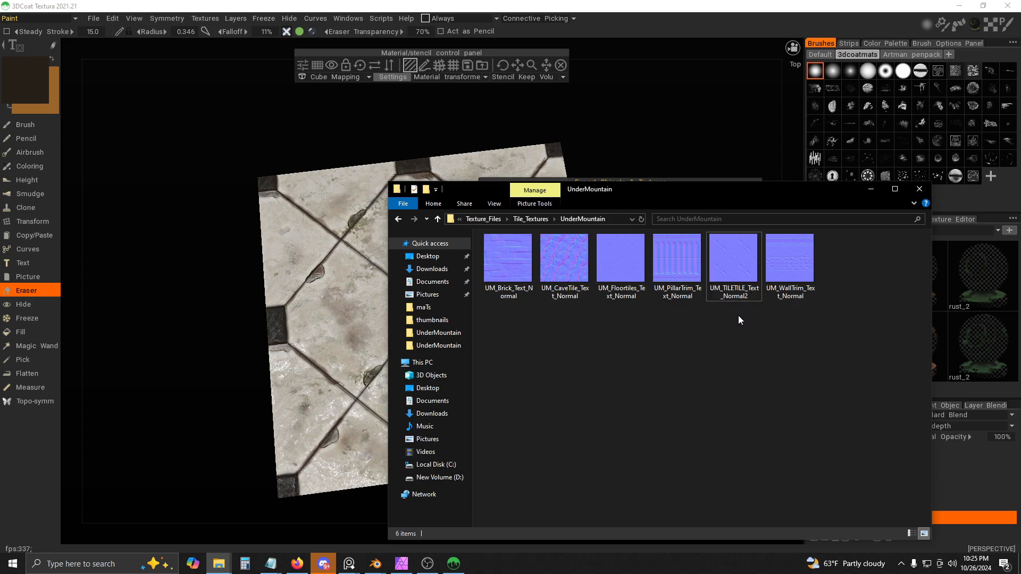
left_click(870, 193)
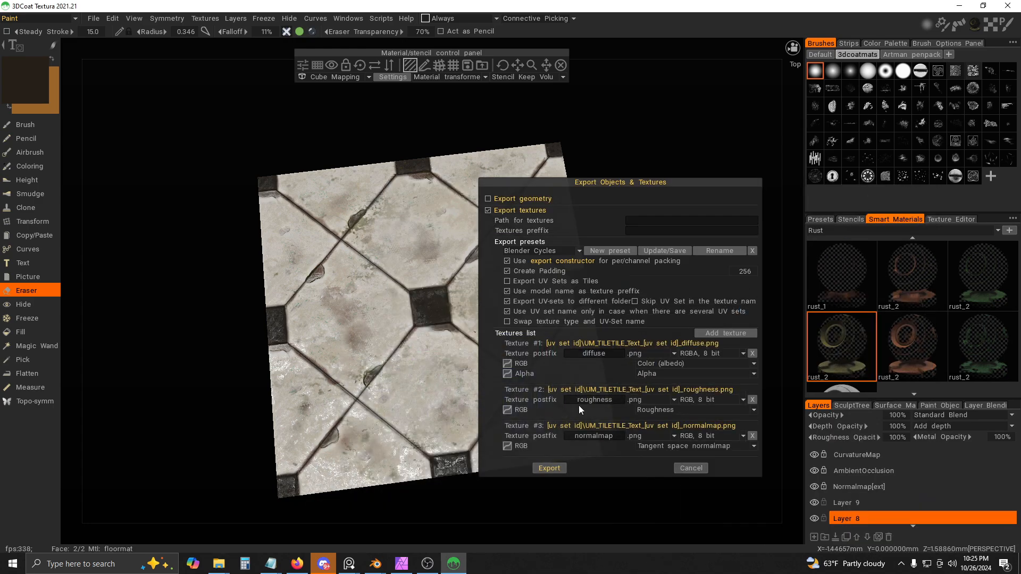
left_click(550, 469)
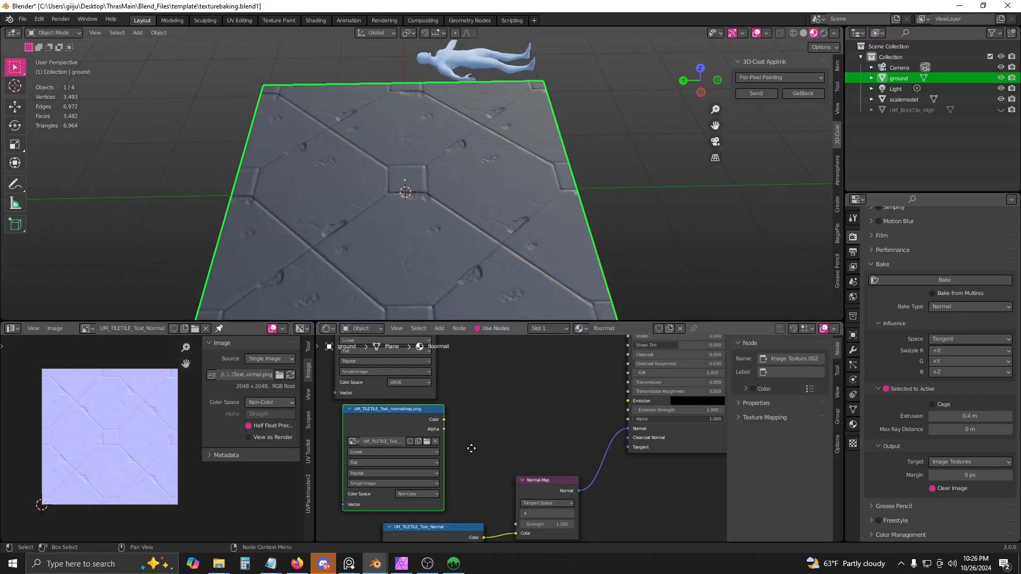
- In Blender, set the roughness texture's colour space to Non-Color and connect its colour output to the shader's Specular input
left_click(437, 407)
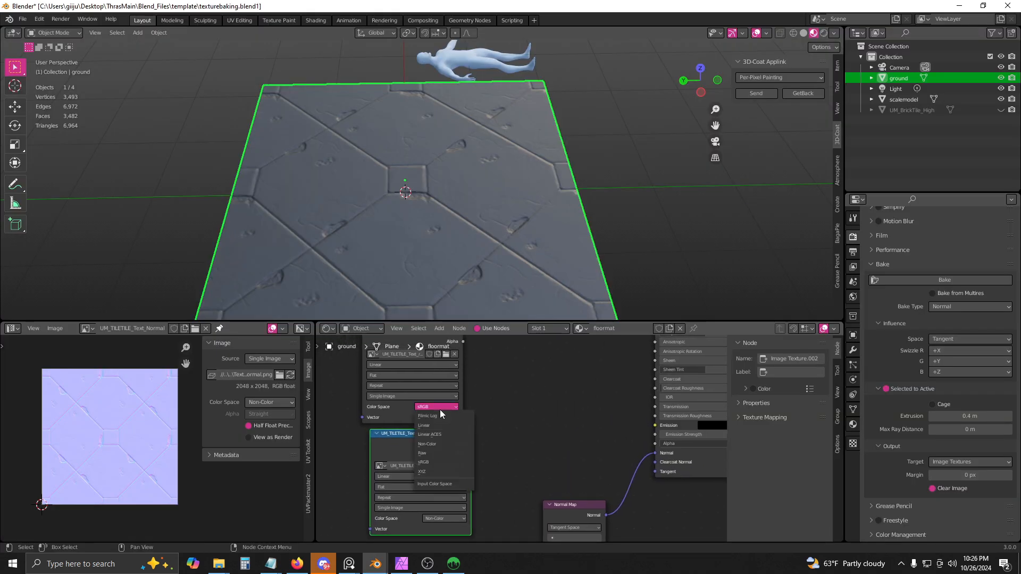
left_click(430, 444)
scroll(446, 408, "up", 3, "shift")
left_click_drag(638, 382, 640, 383)
middle_click_drag(534, 407, 520, 469)
middle_click_drag(453, 229, 372, 234)
scroll(495, 221, "up", 3)
scroll(496, 397, "up", 1)
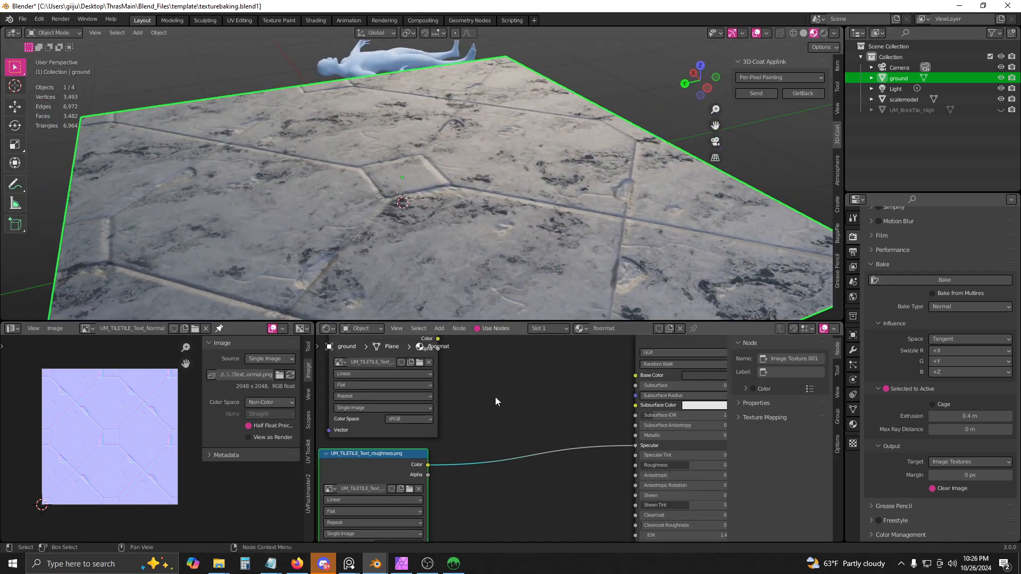
- Connect the exported normalmap texture to the Normal Map node and the diffuse texture to the shader's Base Color
scroll(500, 398, "down", 2)
middle_click_drag(516, 262, 532, 264)
scroll(530, 425, "down", 3)
scroll(530, 425, "down", 4)
middle_click_drag(505, 497, 483, 414)
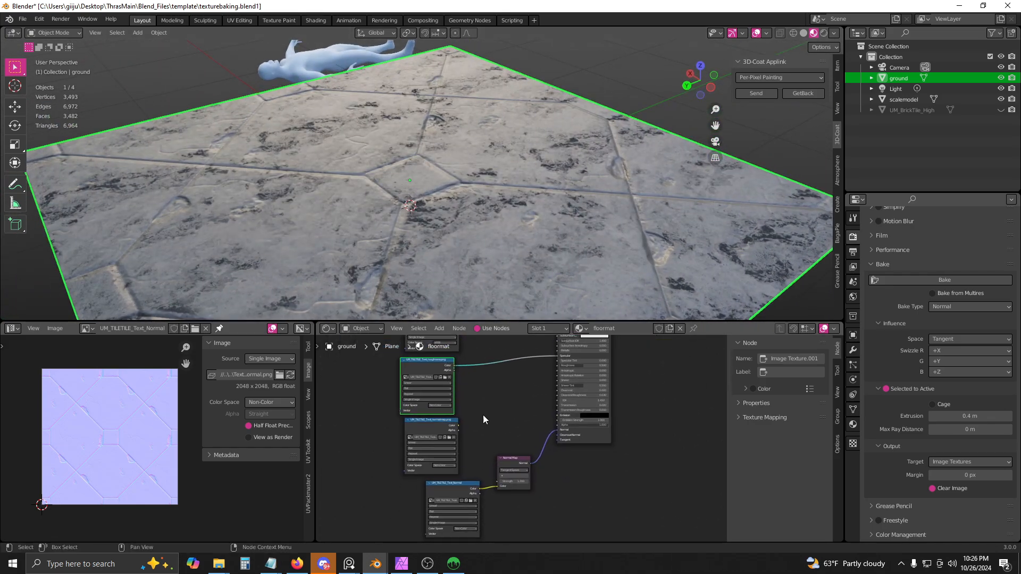
left_click_drag(498, 486, 498, 486)
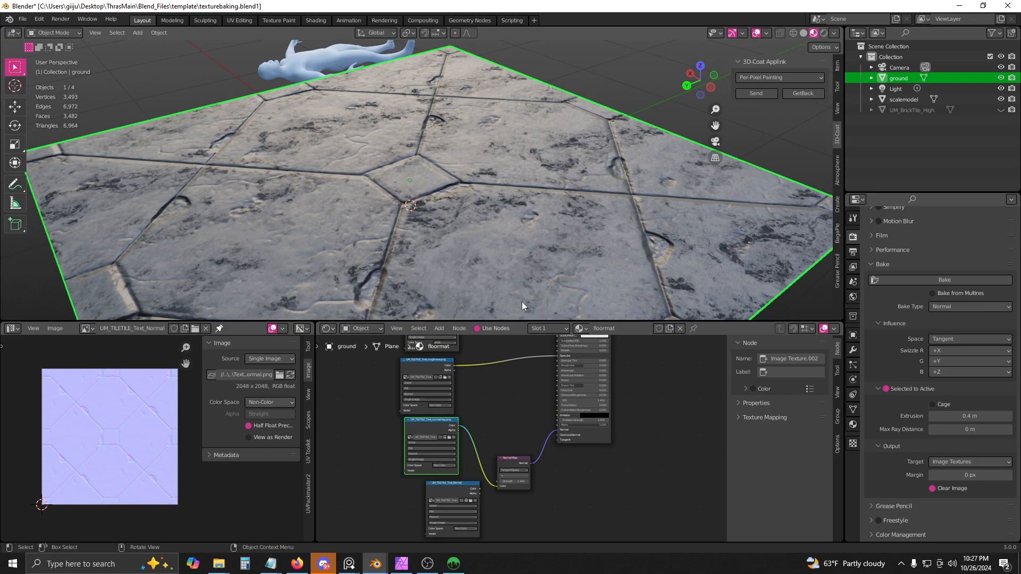
middle_click_drag(486, 387, 477, 451)
left_click_drag(541, 382, 547, 381)
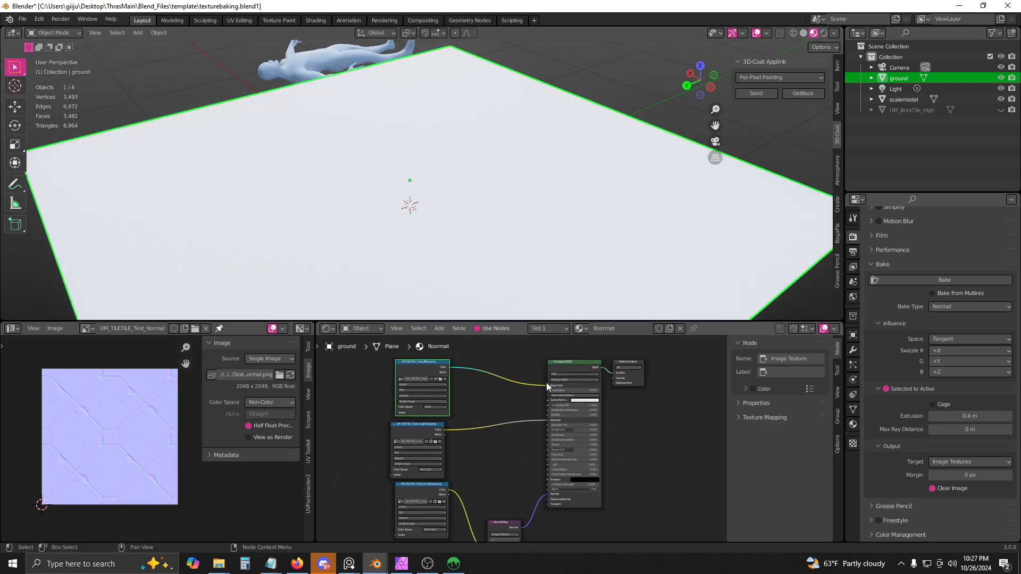
- Reposition the point light above the textured ground plane
middle_click_drag(532, 298, 389, 197)
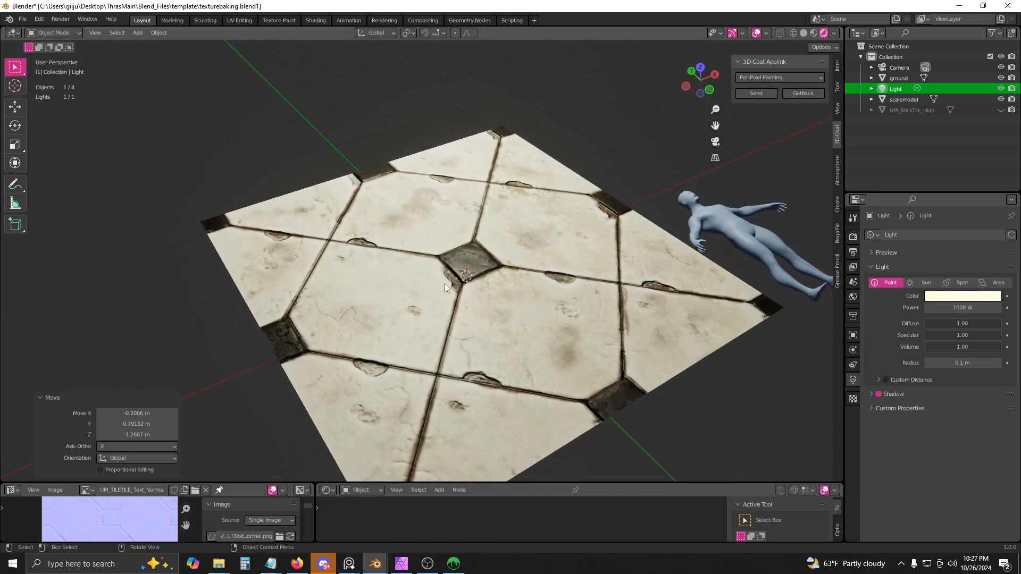
key("g")
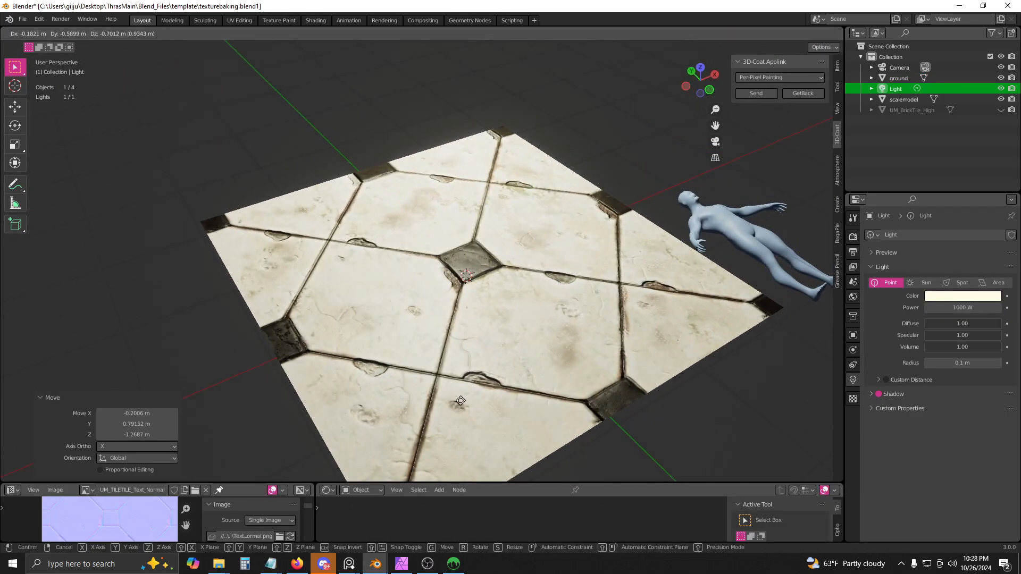
left_click(449, 285)
- Select the ground plane and reconnect the roughness texture from the shader's Specular input to its Roughness input
left_click_drag(483, 482, 499, 405)
left_click(500, 402)
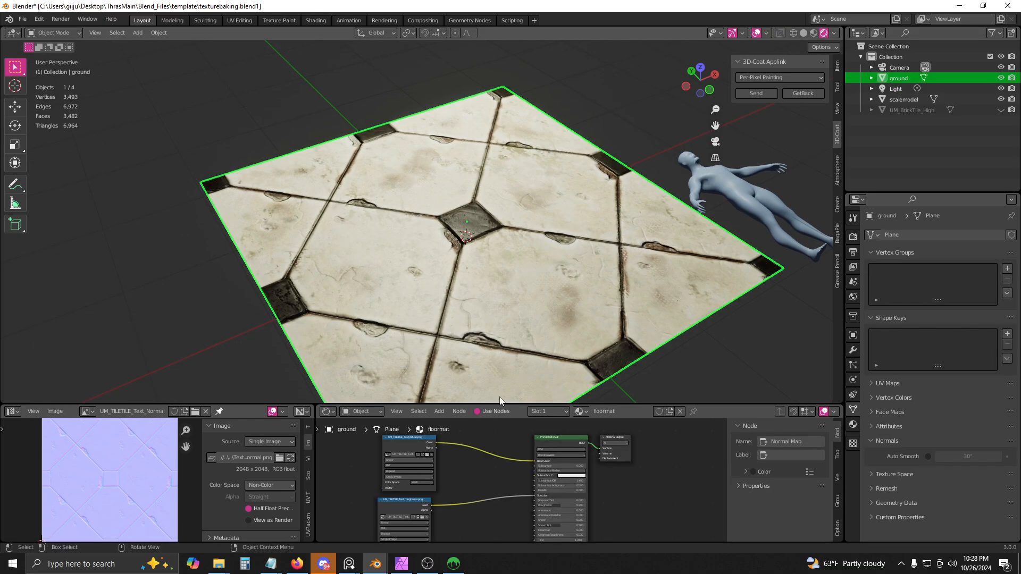
mouse_move(533, 496)
left_mouse_down()
mouse_move(518, 494)
mouse_move(536, 504)
left_mouse_up()
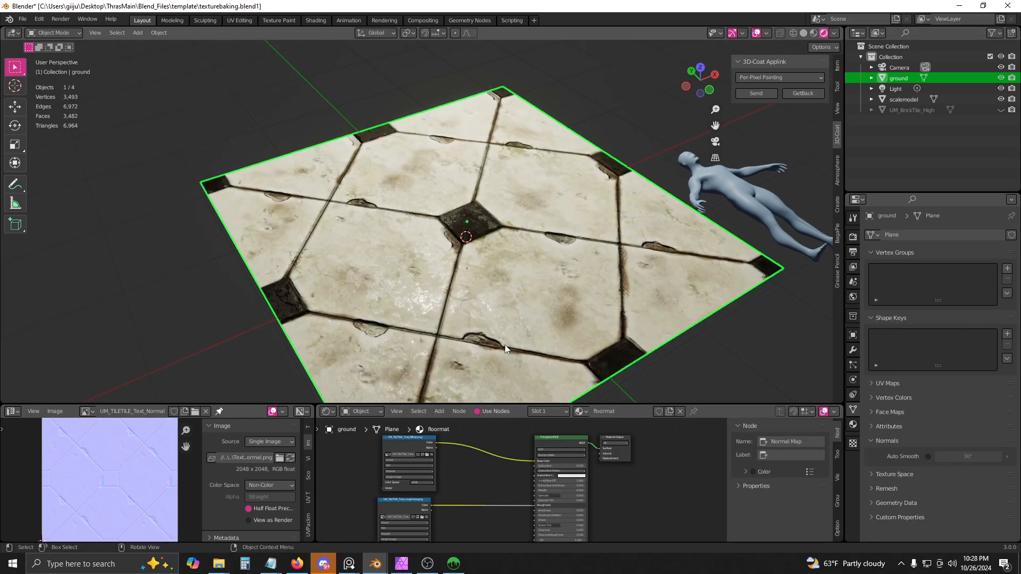
mouse_move(505, 344)
middle_mouse_down()
mouse_move(419, 258)
mouse_move(449, 299)
mouse_move(479, 250)
mouse_move(520, 231)
mouse_move(539, 236)
mouse_move(477, 292)
mouse_move(366, 235)
mouse_move(422, 204)
mouse_move(489, 255)
mouse_move(361, 260)
middle_mouse_up()
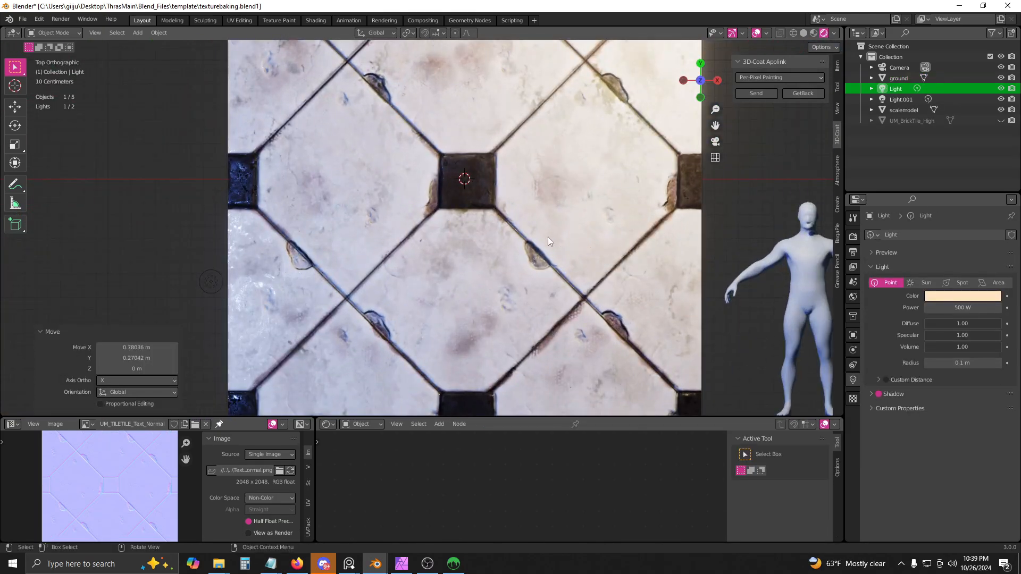
- Scale up all the ground plane's UVs so the tile pattern repeats more often across the surface
middle_click_drag(548, 237, 476, 307, "shift")
scroll(463, 300, "down", 5)
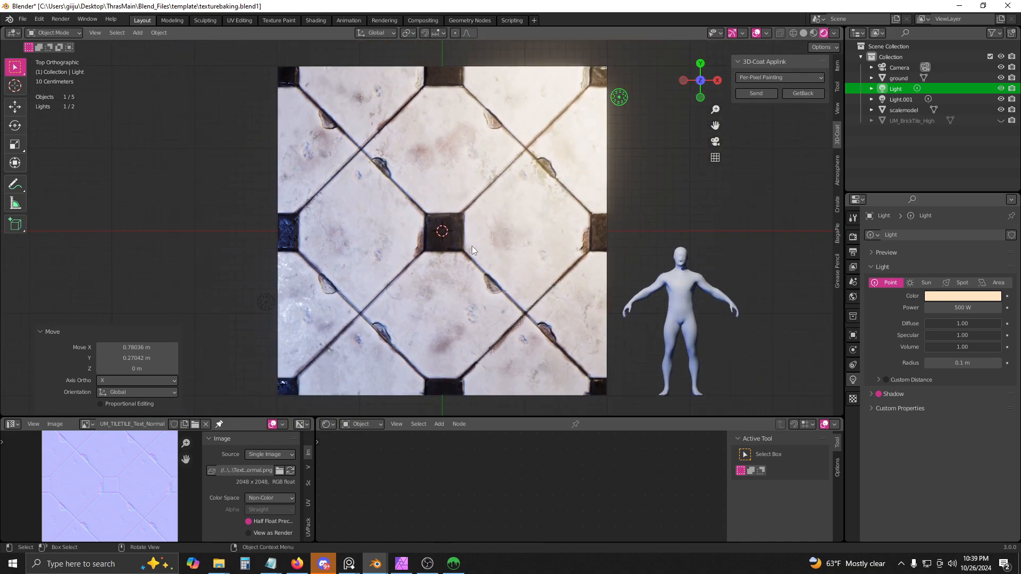
left_click(471, 246)
middle_click_drag(474, 244, 540, 206)
key("Tab")
key("s")
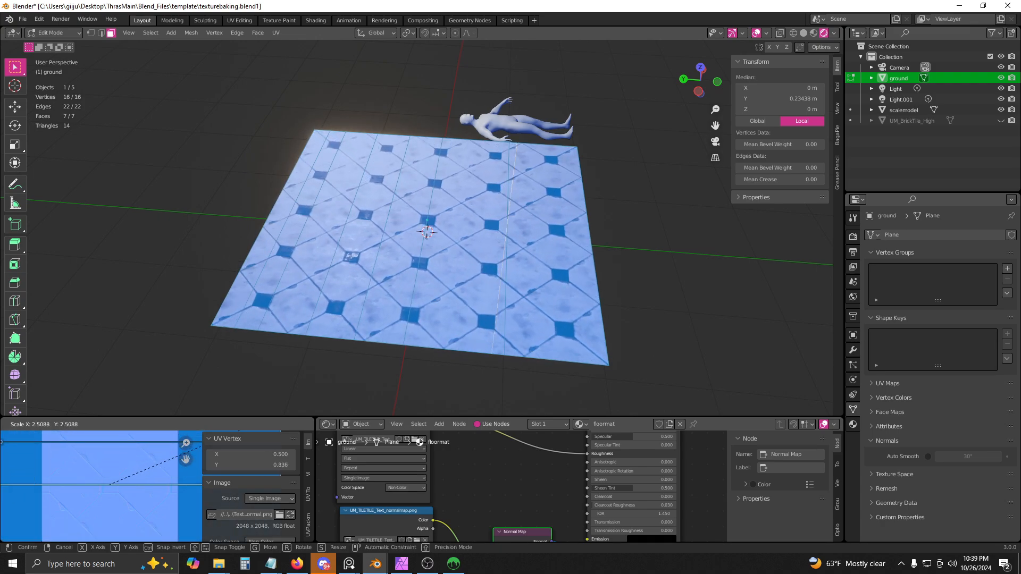
left_click(238, 537)
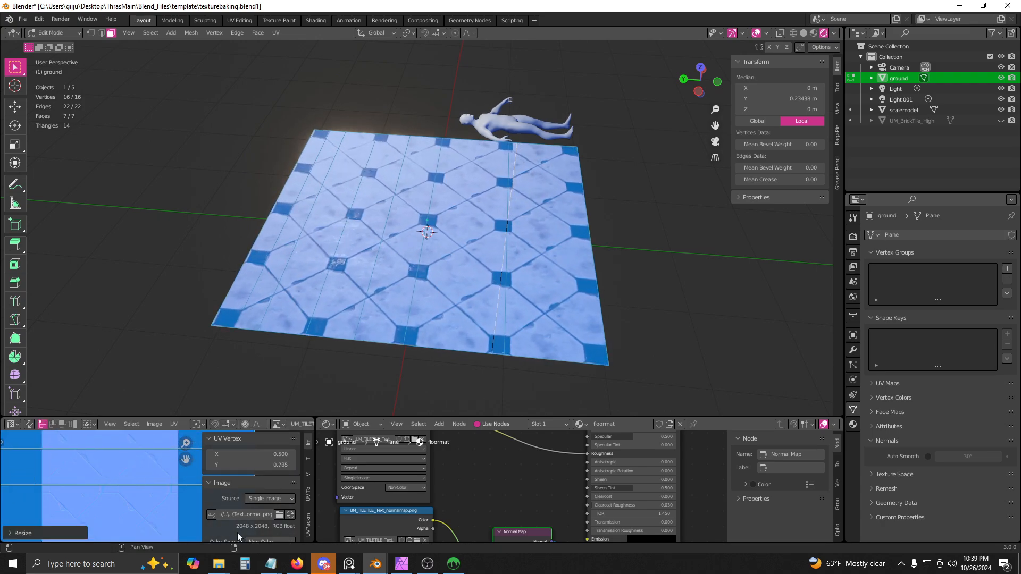
- Inspect the repeated tile pattern on the ground plane from above and undo the UV scaling
key("Tab")
middle_click_drag(499, 309, 353, 269)
scroll(426, 273, "up", 1)
middle_click_drag(439, 274, 495, 356)
scroll(439, 286, "up", 2)
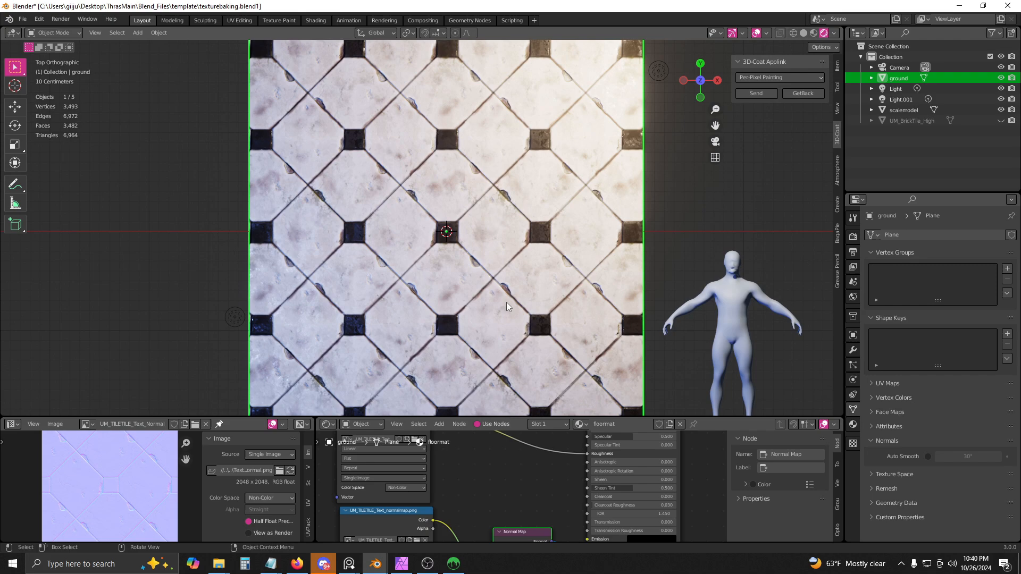
key("ctrl+z")
key("ctrl+z")
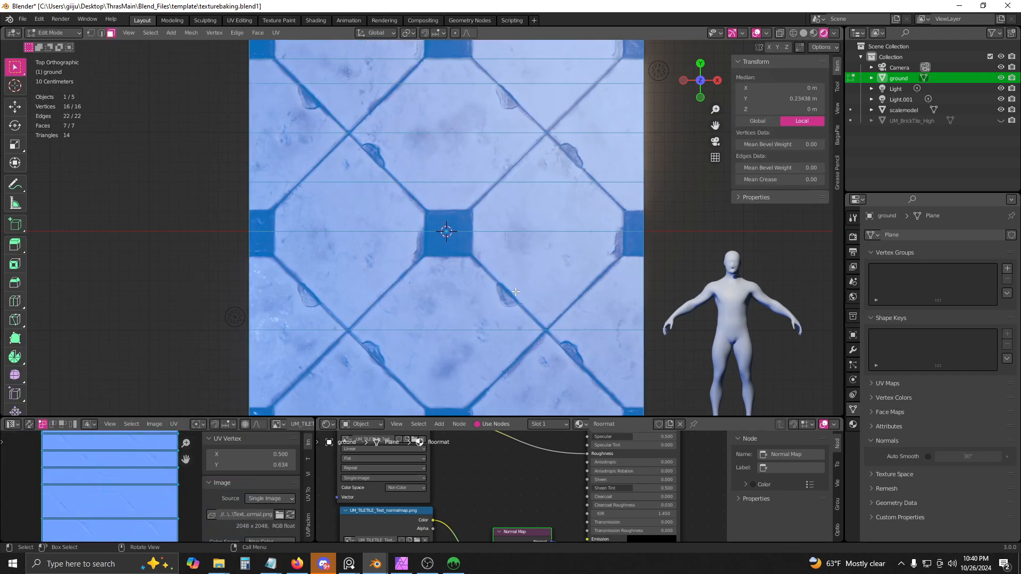